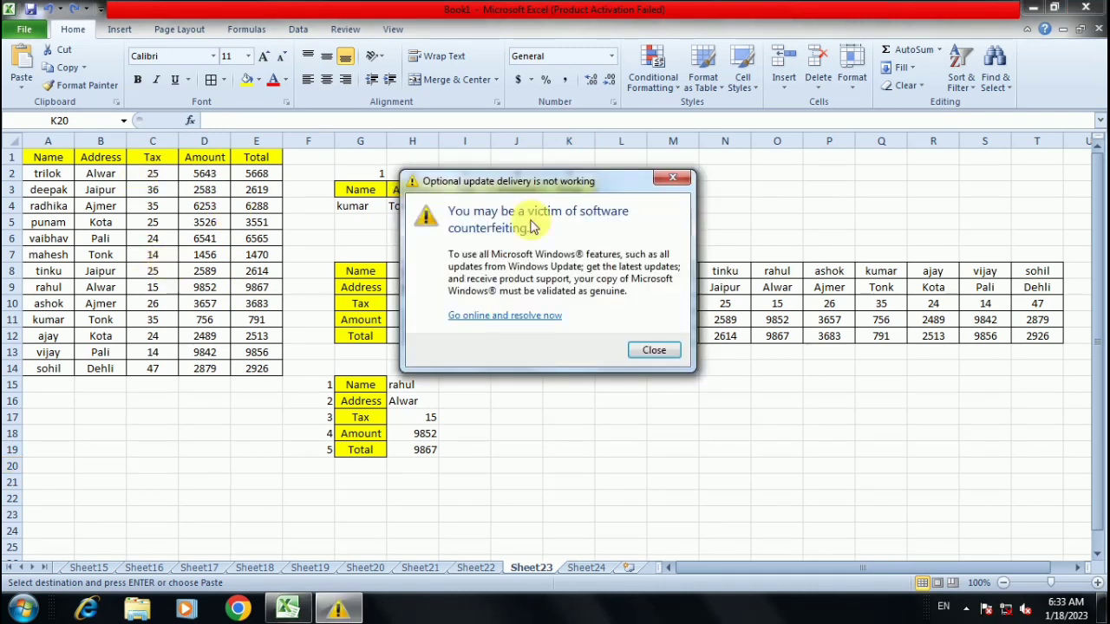
Dismiss the Windows counterfeiting warning and set the lookup name in G4 to the name listed in A9.
{"action": "left_click", "coordinate": [656, 182]}
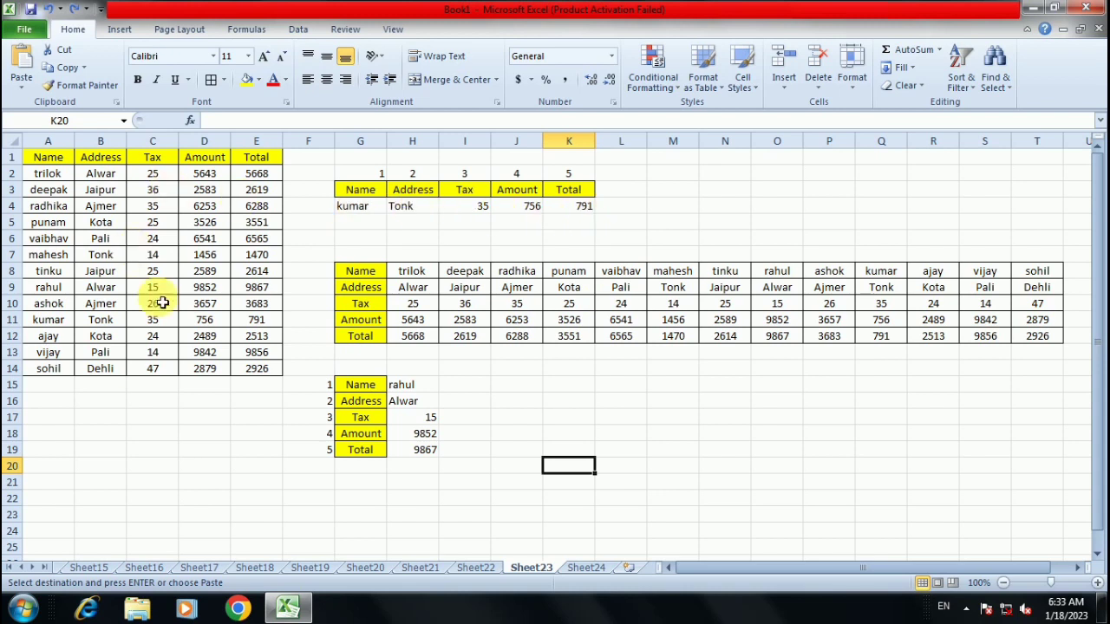
{"action": "left_click", "coordinate": [366, 210]}
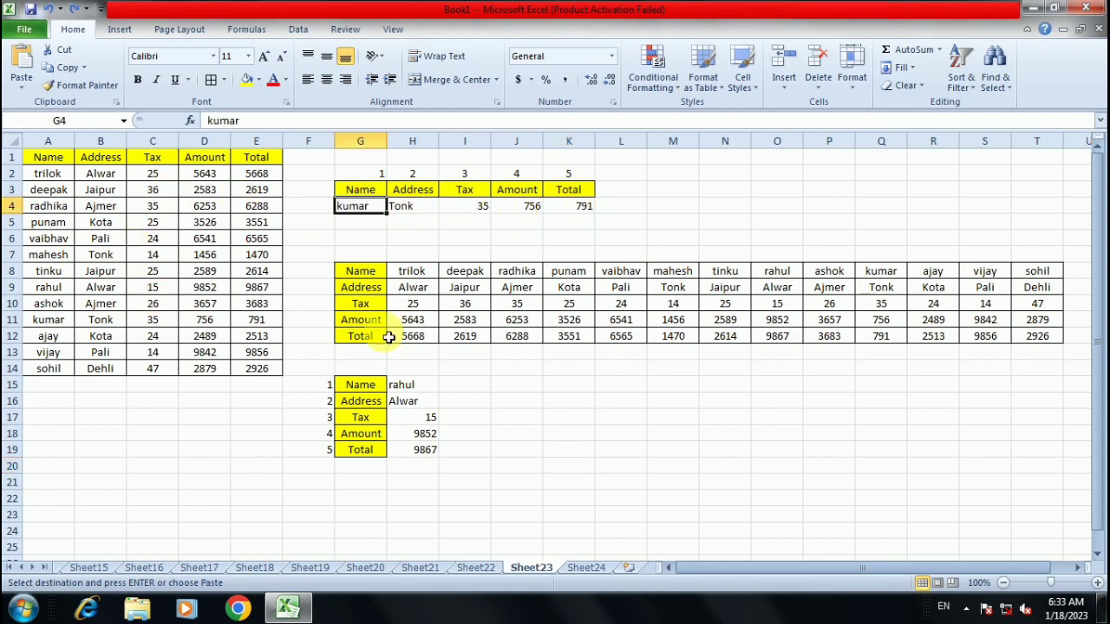
{"action": "type", "text": "rahul"}
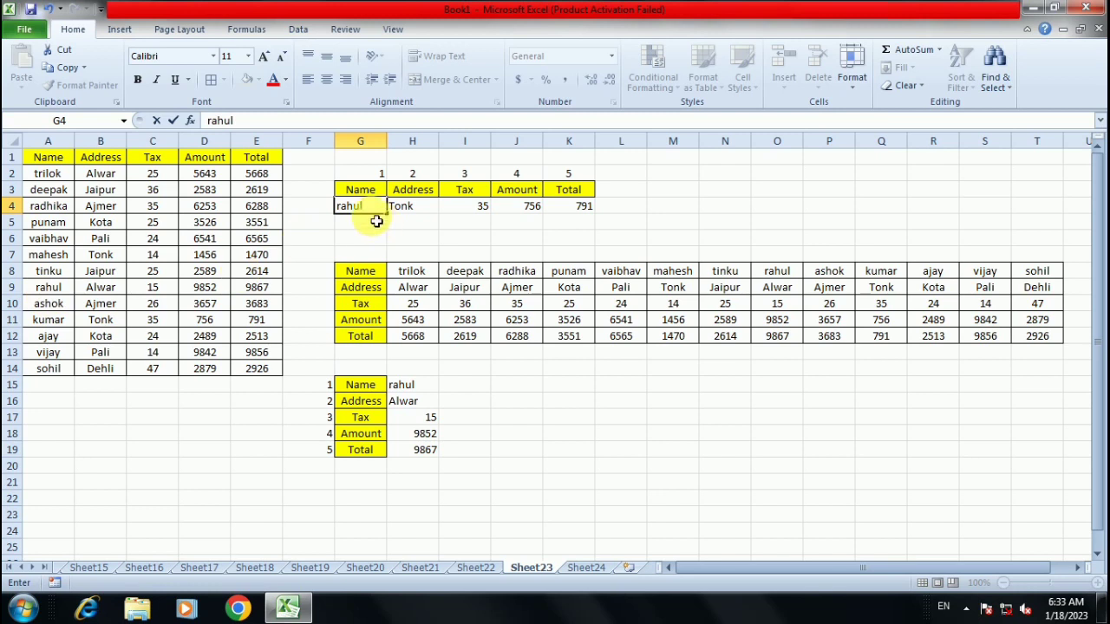
{"action": "key", "text": "Return"}
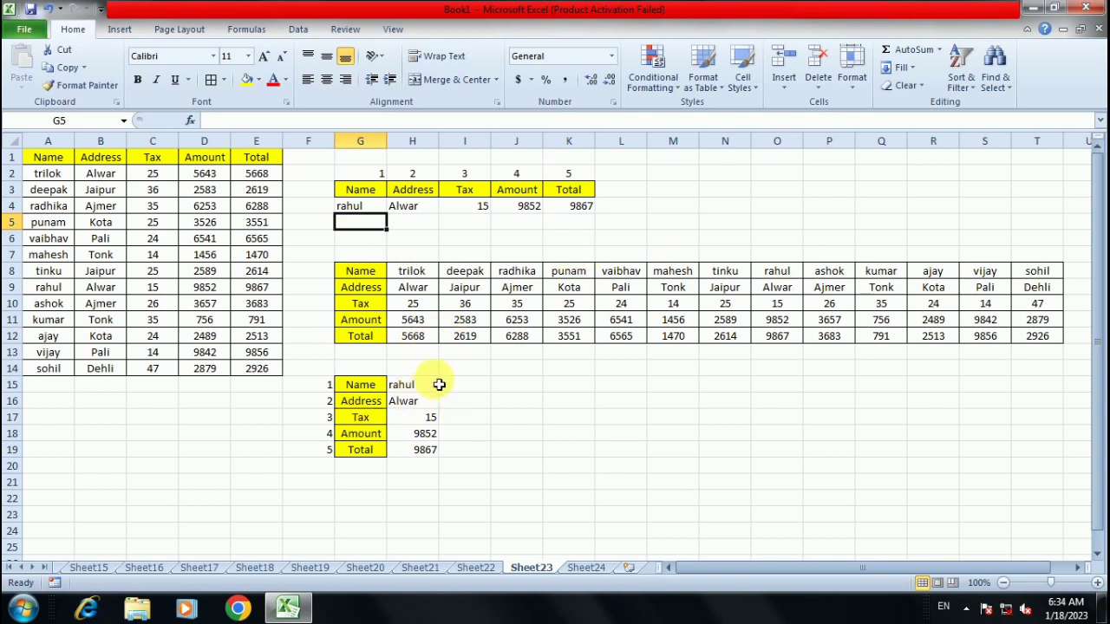
Set the lookup name in H15 of the vertical HLOOKUP table to the name listed in A12.
{"action": "left_click_drag", "start_coordinate": [307, 372], "coordinate": [472, 482]}
{"action": "left_click", "coordinate": [561, 449]}
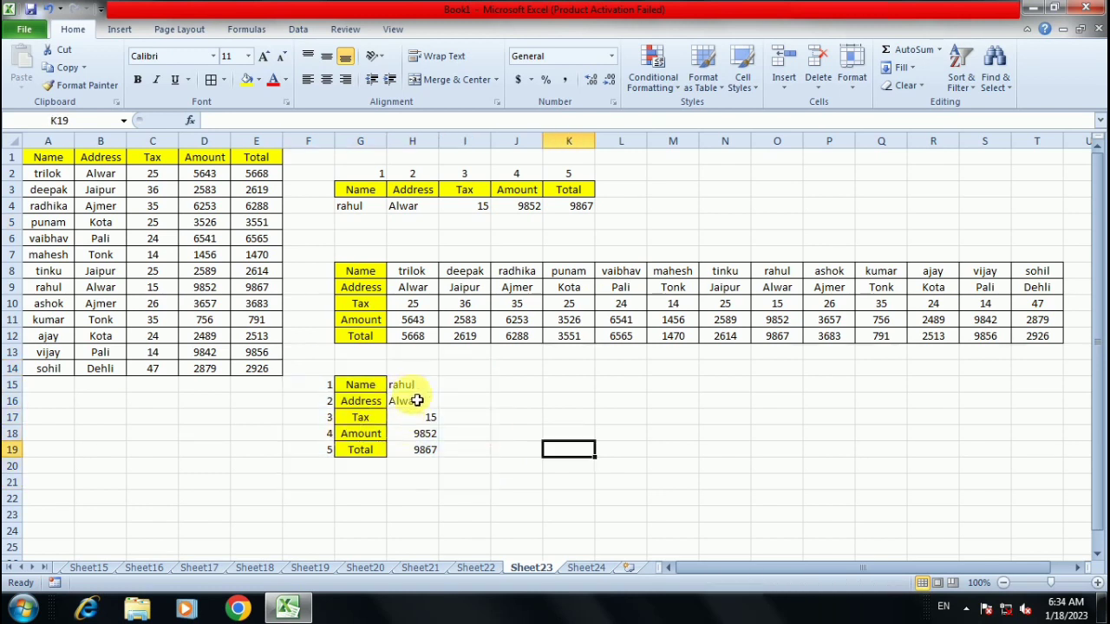
{"action": "left_click", "coordinate": [414, 387]}
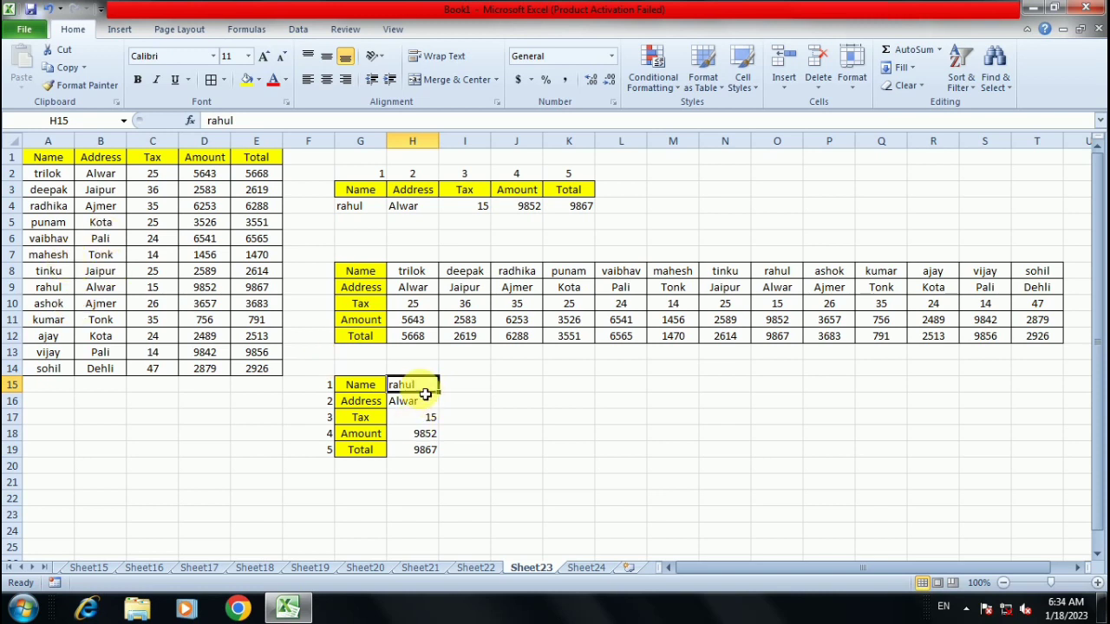
{"action": "type", "text": "ajay"}
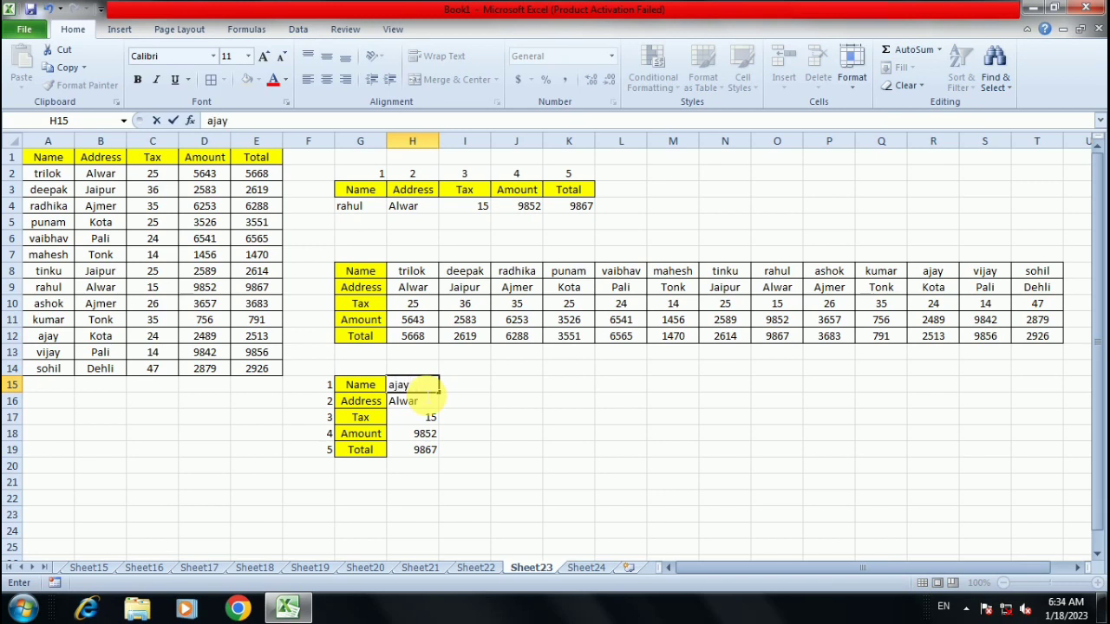
{"action": "key", "text": "Return"}
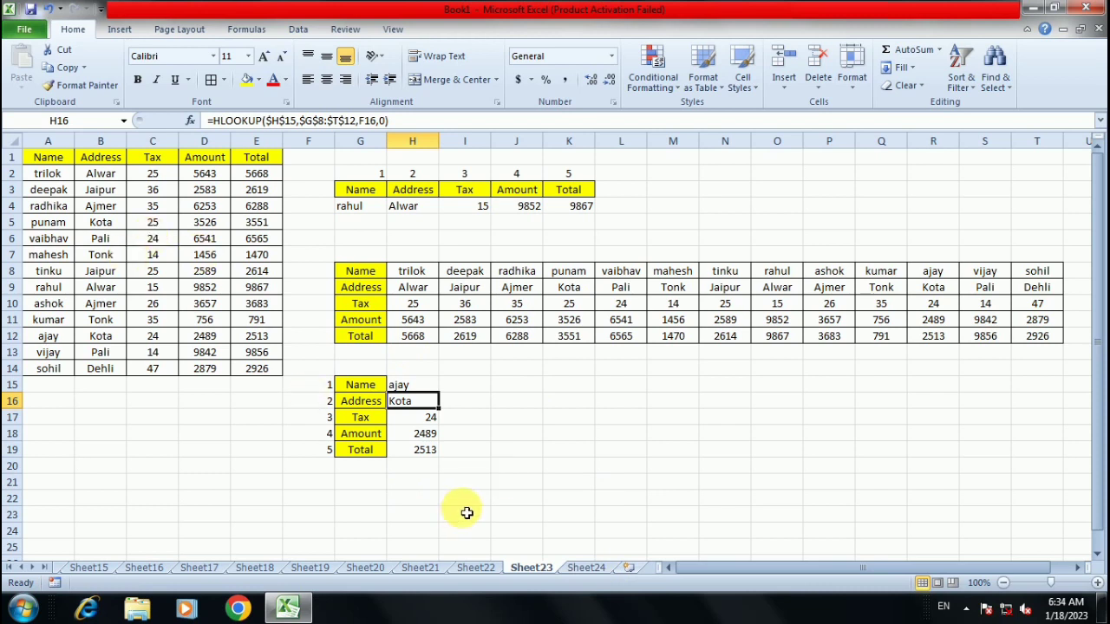
On Sheet24, copy the header row A1:E1 and paste it starting at G3.
{"action": "left_click", "coordinate": [586, 567]}
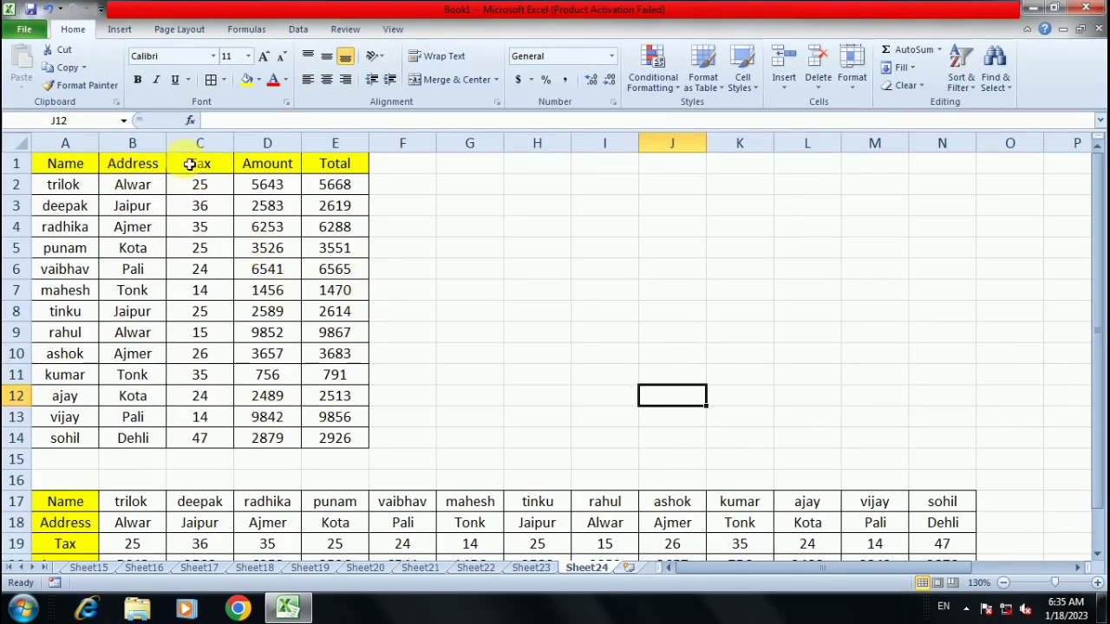
{"action": "left_click_drag", "start_coordinate": [78, 167], "coordinate": [334, 164]}
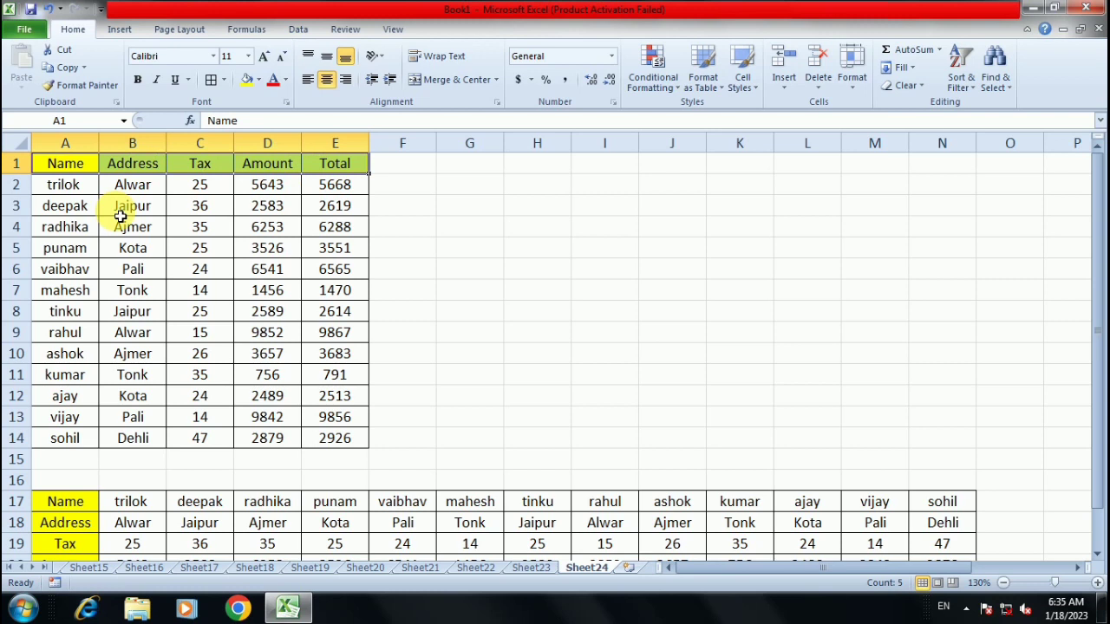
{"action": "key", "text": "ctrl+c"}
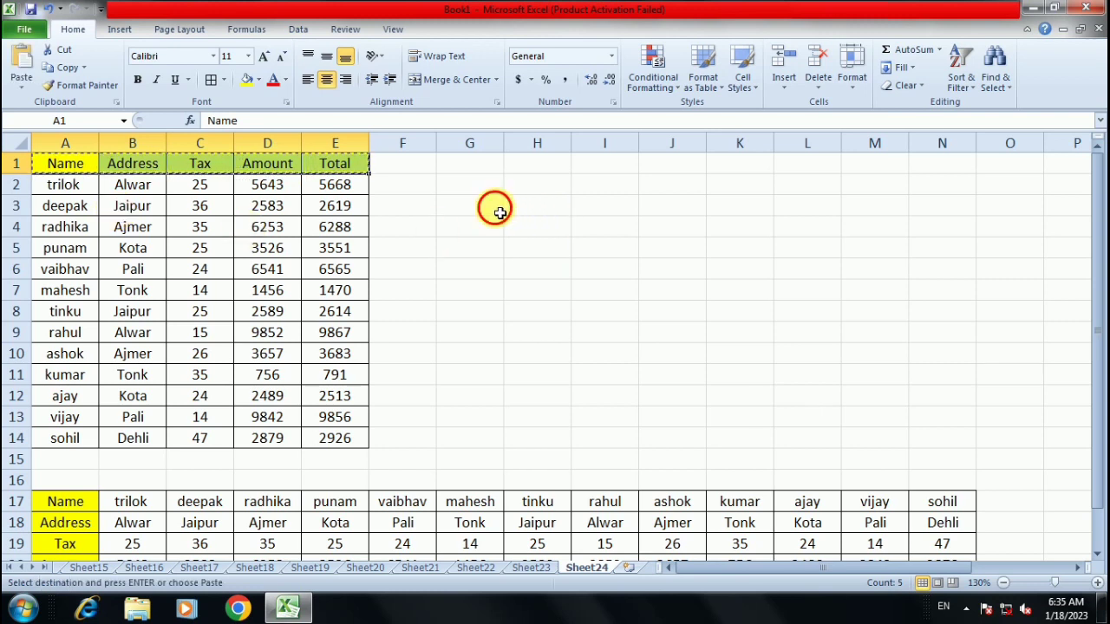
{"action": "left_click", "coordinate": [496, 209]}
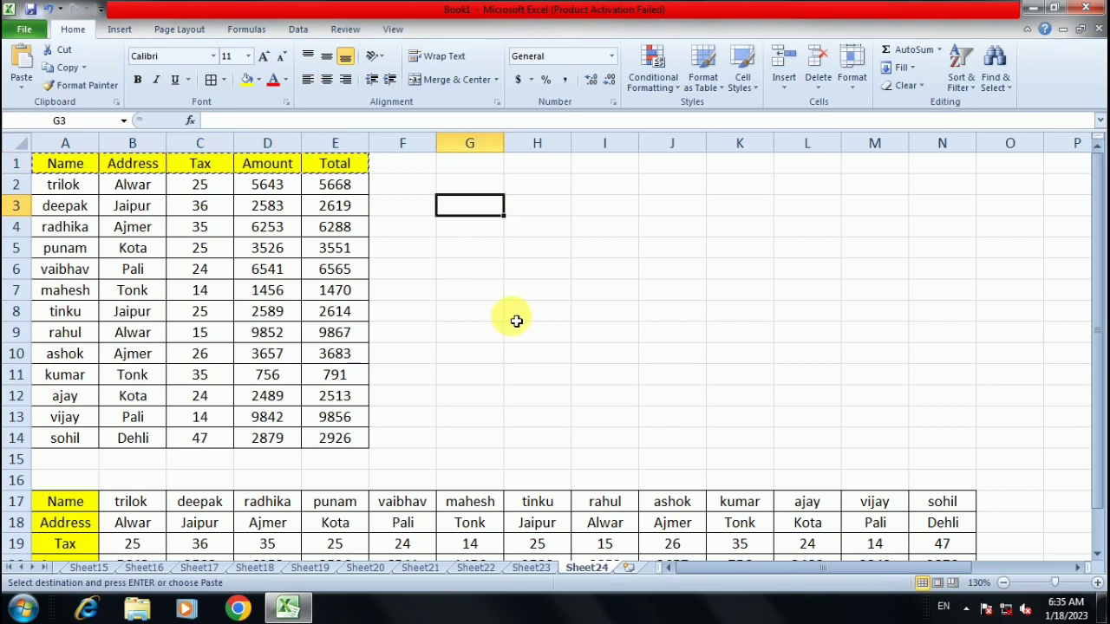
{"action": "key", "text": "ctrl+v"}
{"action": "left_click", "coordinate": [426, 319]}
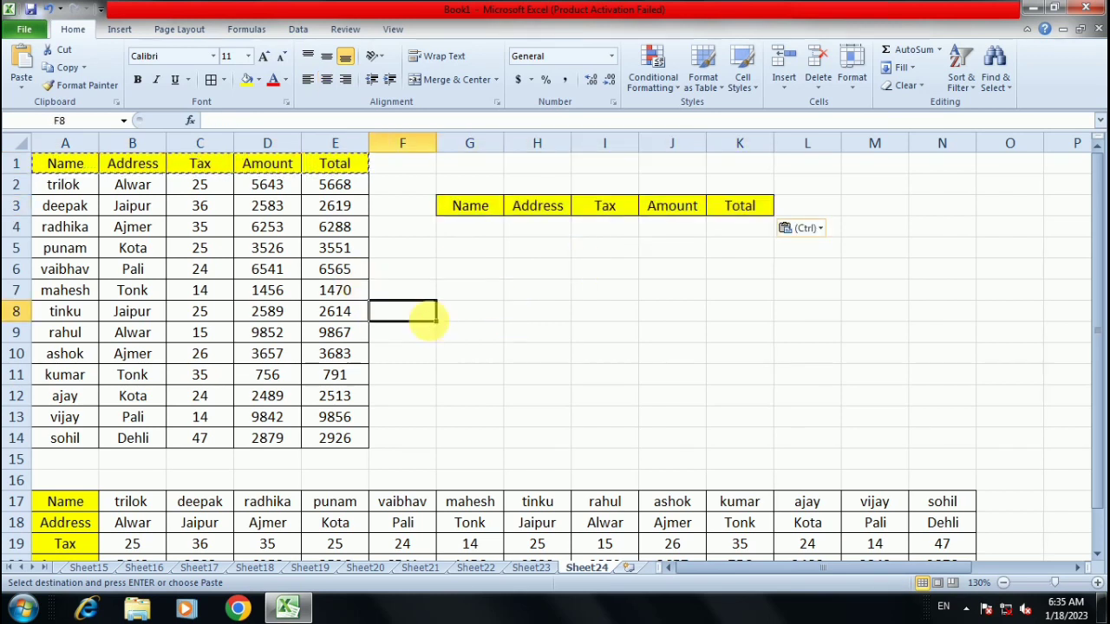
{"action": "key", "text": "Escape"}
{"action": "left_click", "coordinate": [525, 314]}
Start a VLOOKUP formula in H4 through its function arguments, with the absolute reference $G$4 as the lookup value.
{"action": "left_click", "coordinate": [539, 231]}
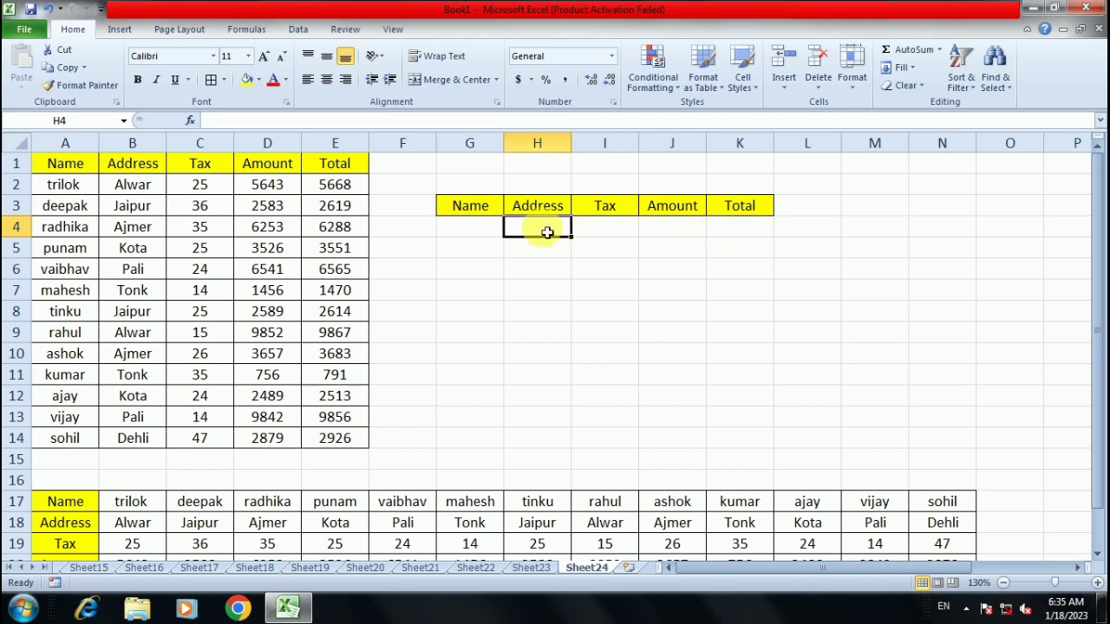
{"action": "type", "text": "="}
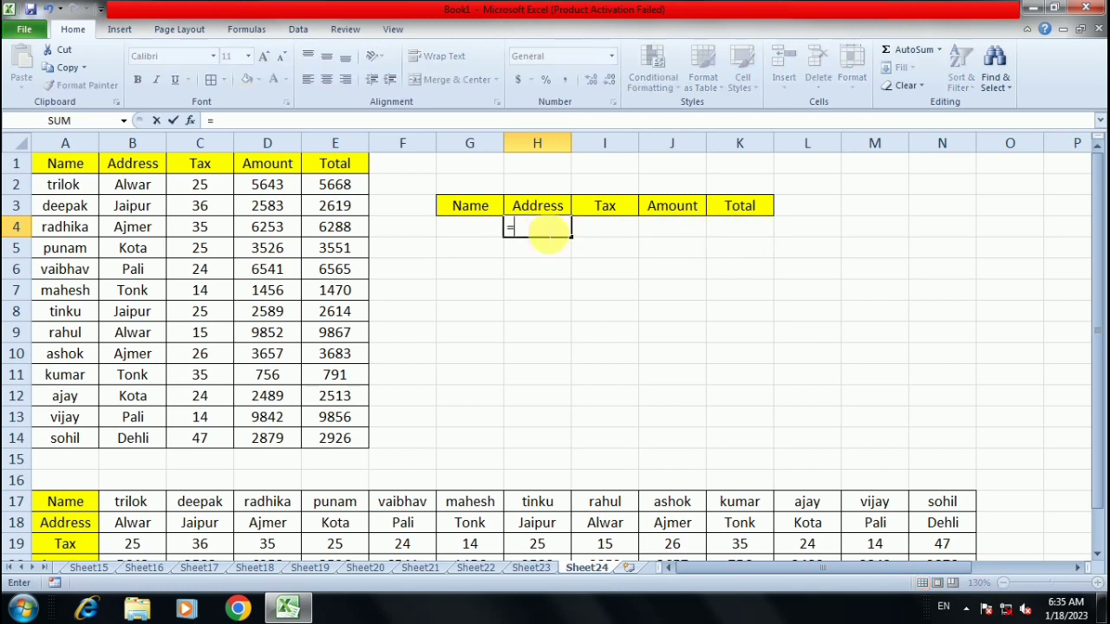
{"action": "type", "text": "vloo"}
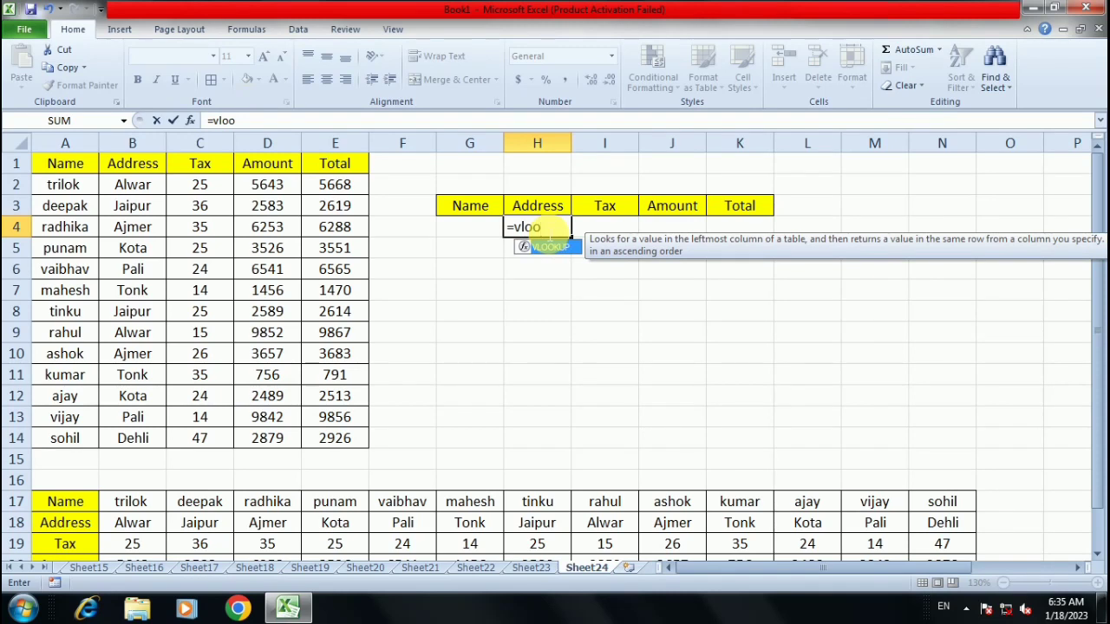
{"action": "double_click", "coordinate": [560, 254]}
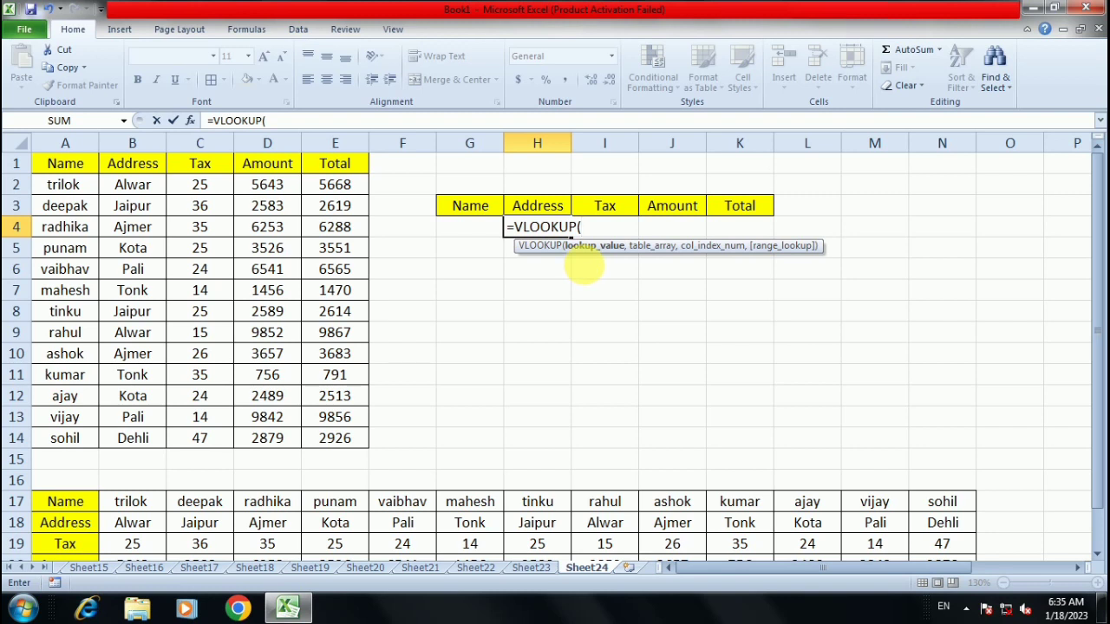
{"action": "key", "text": "ctrl+a"}
{"action": "left_click_drag", "start_coordinate": [670, 263], "coordinate": [516, 275]}
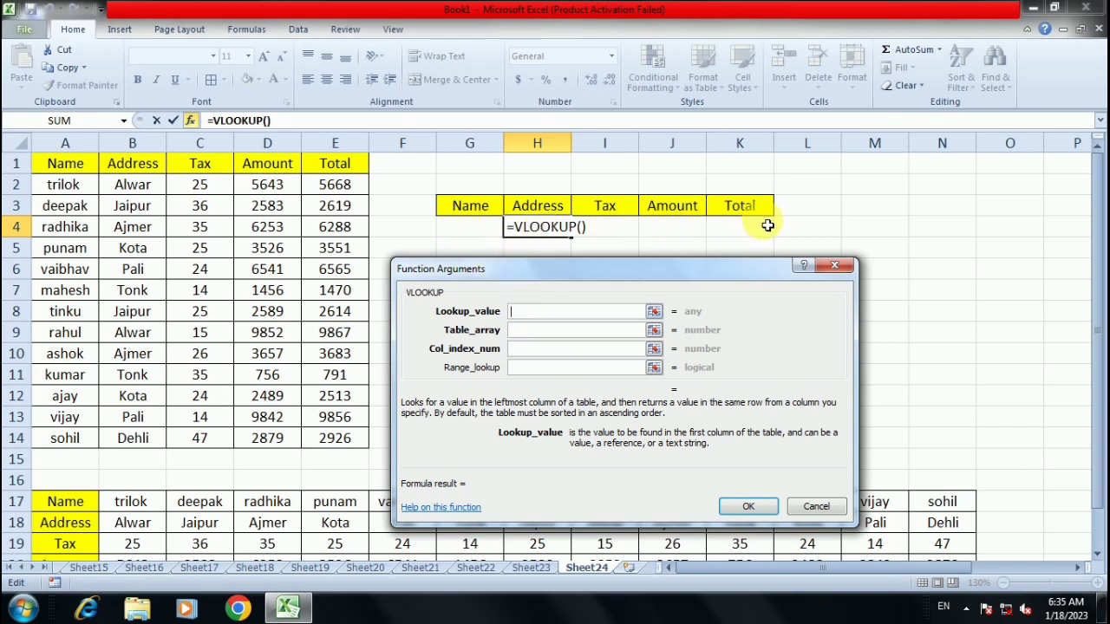
{"action": "left_click", "coordinate": [468, 228]}
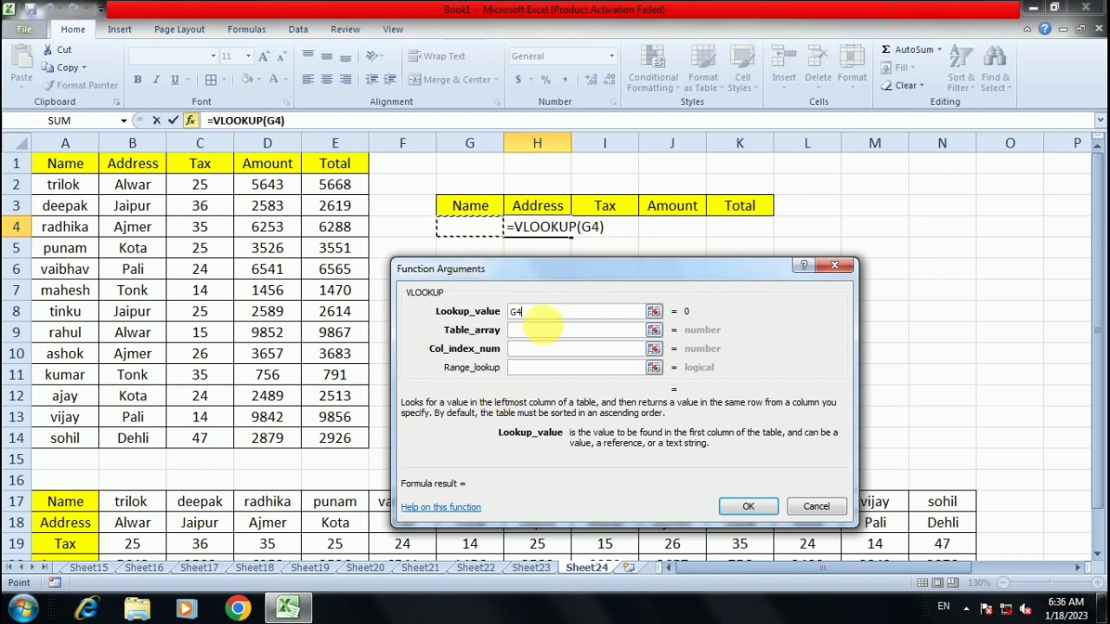
{"action": "key", "text": "F4"}
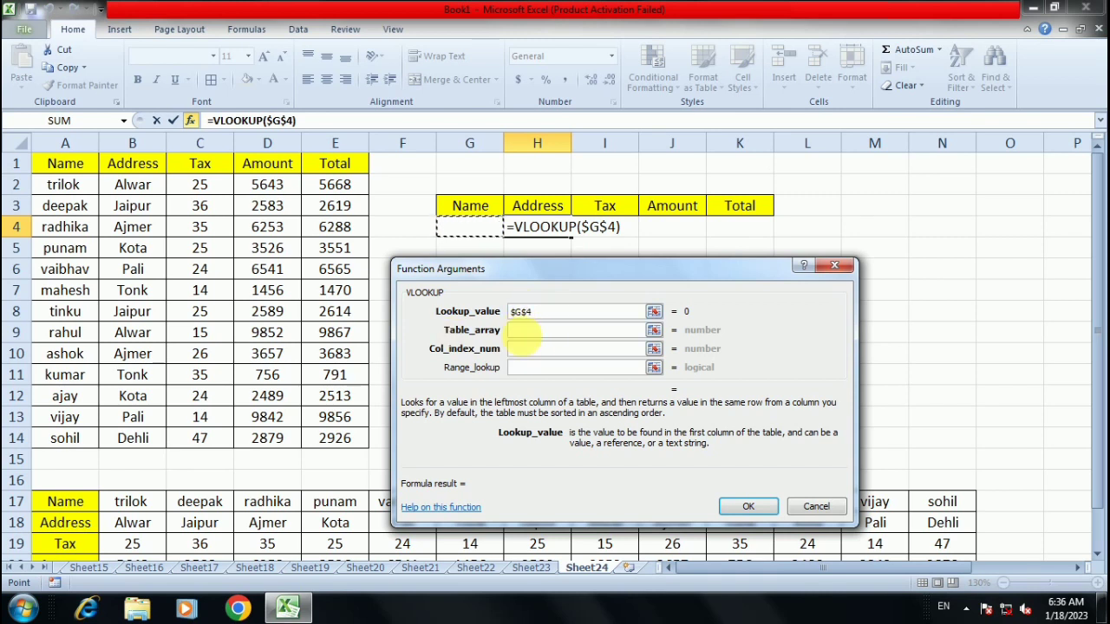
Complete the VLOOKUP in H4 with table array $A$1:$E$14, column index H2 and range lookup 0.
{"action": "left_click", "coordinate": [527, 335]}
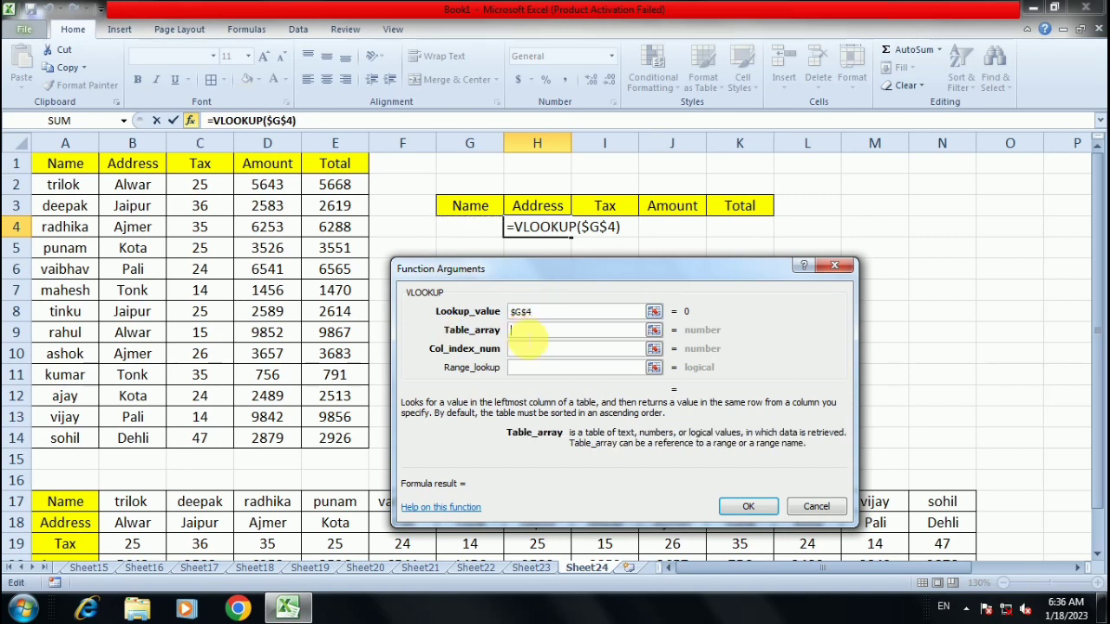
{"action": "left_click_drag", "start_coordinate": [66, 169], "coordinate": [343, 442]}
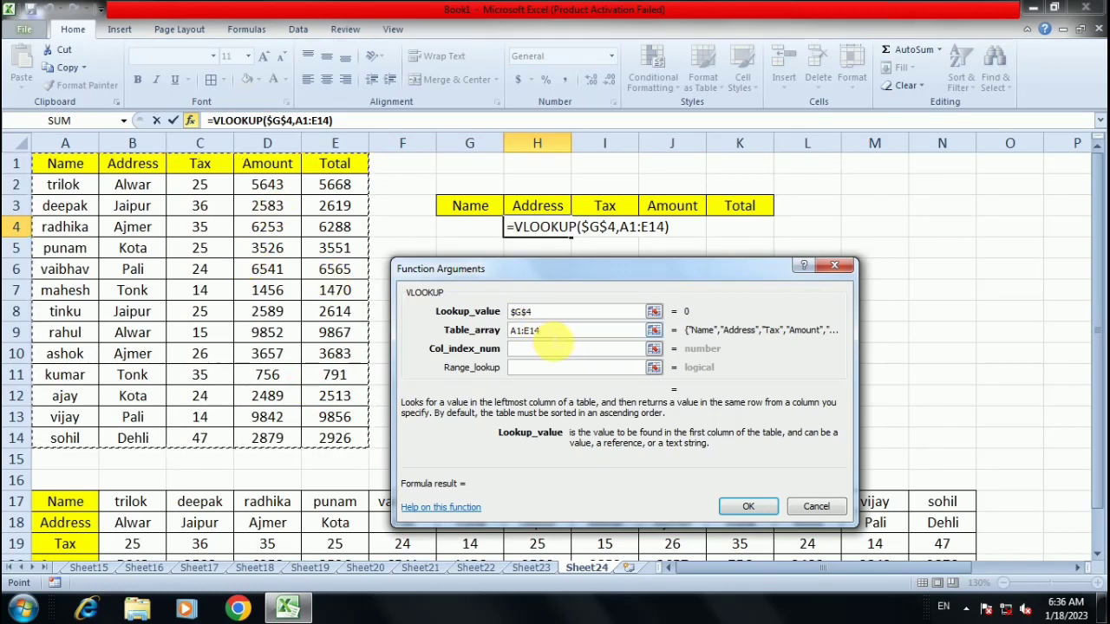
{"action": "key", "text": "F4"}
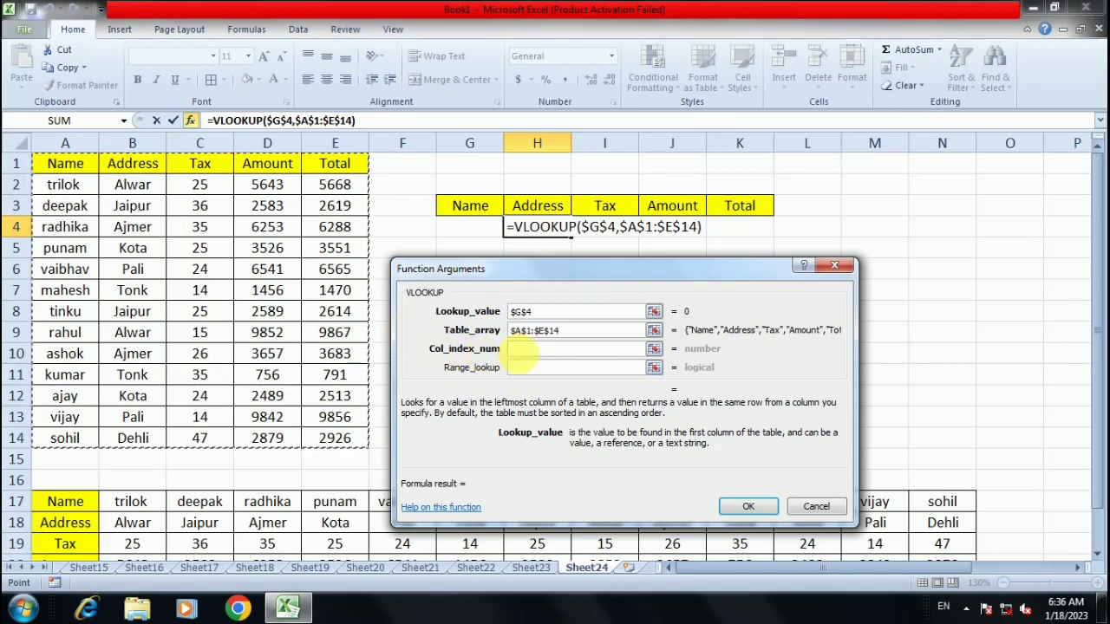
{"action": "left_click", "coordinate": [535, 349]}
{"action": "left_click_drag", "start_coordinate": [561, 268], "coordinate": [605, 279]}
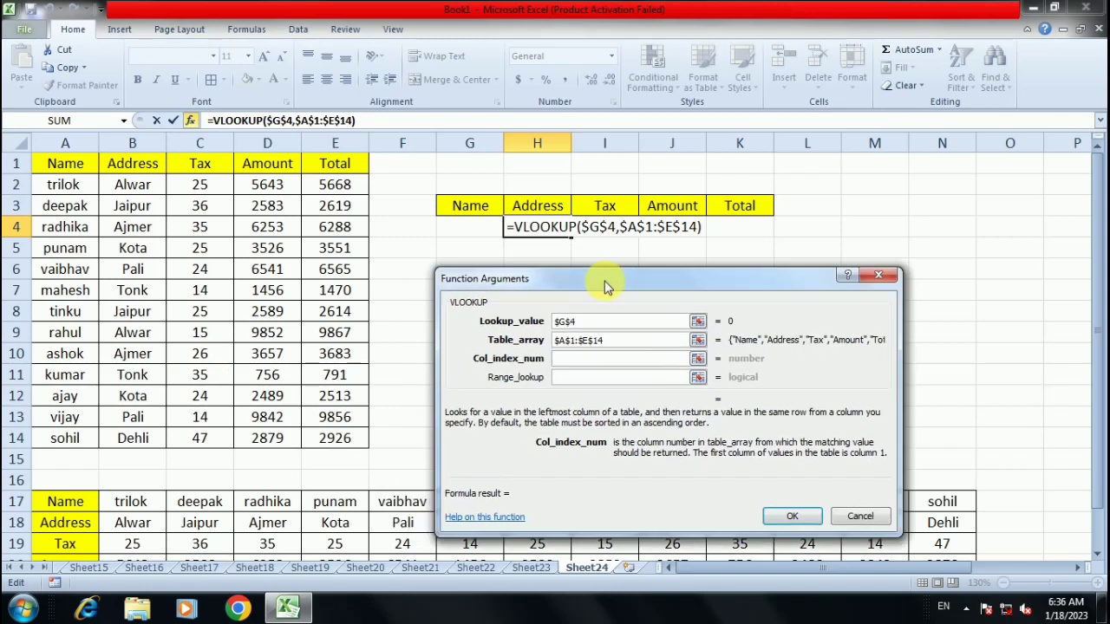
{"action": "left_click", "coordinate": [539, 190]}
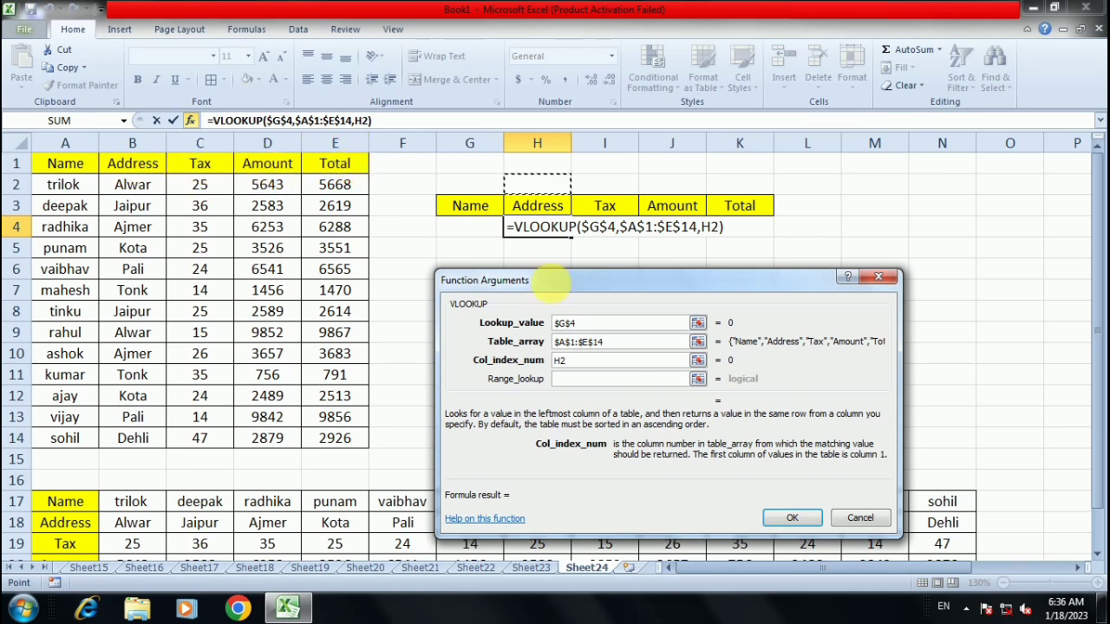
{"action": "left_click", "coordinate": [572, 378]}
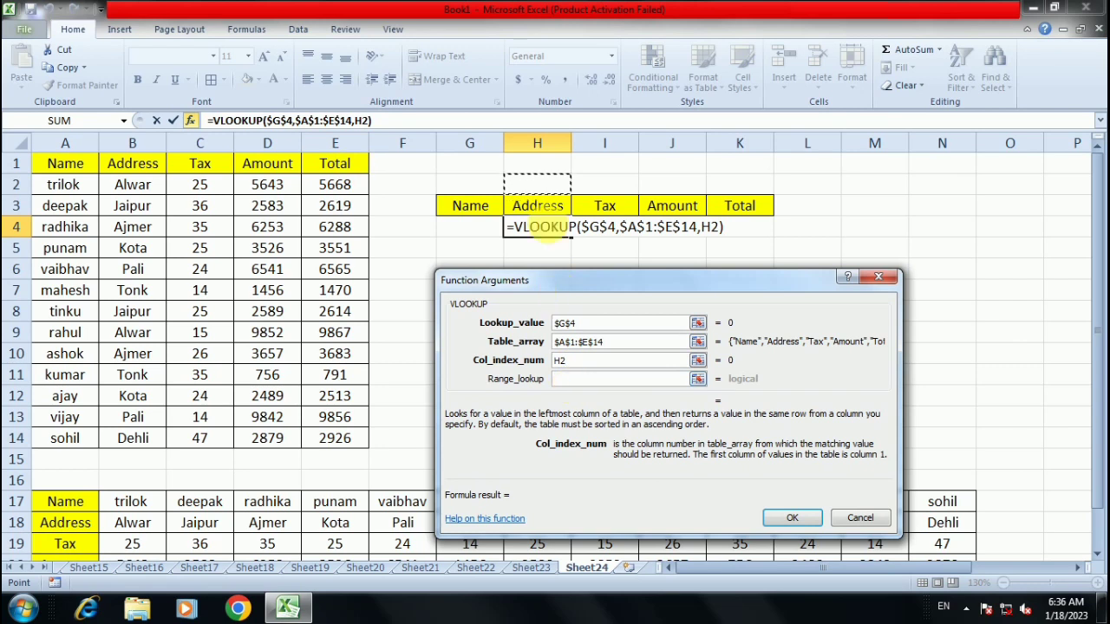
{"action": "left_click", "coordinate": [566, 378]}
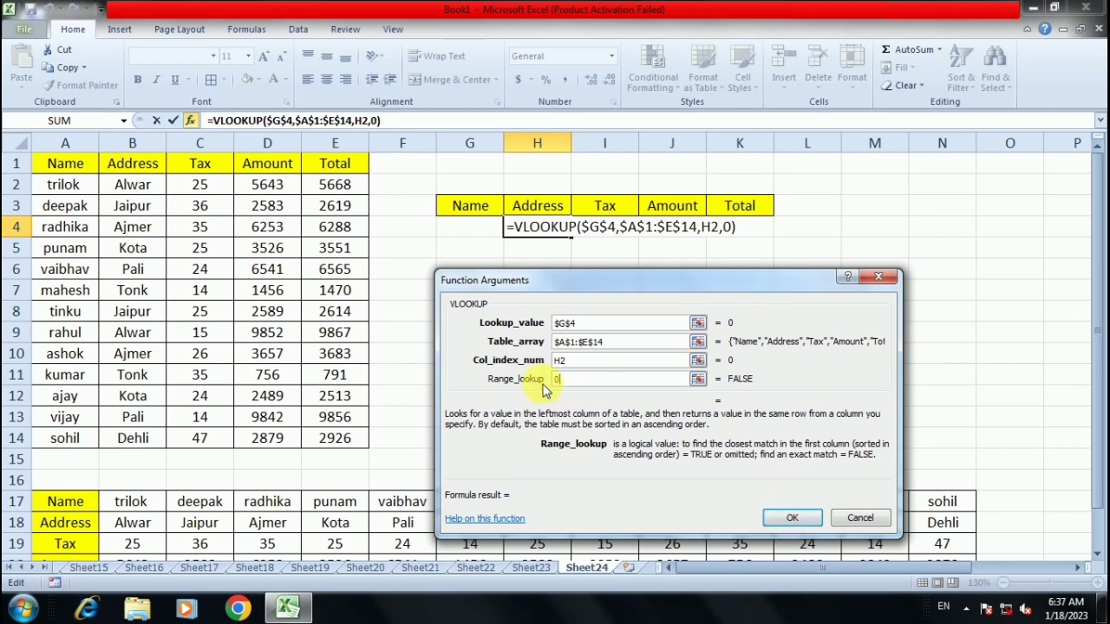
{"action": "left_click", "coordinate": [802, 519]}
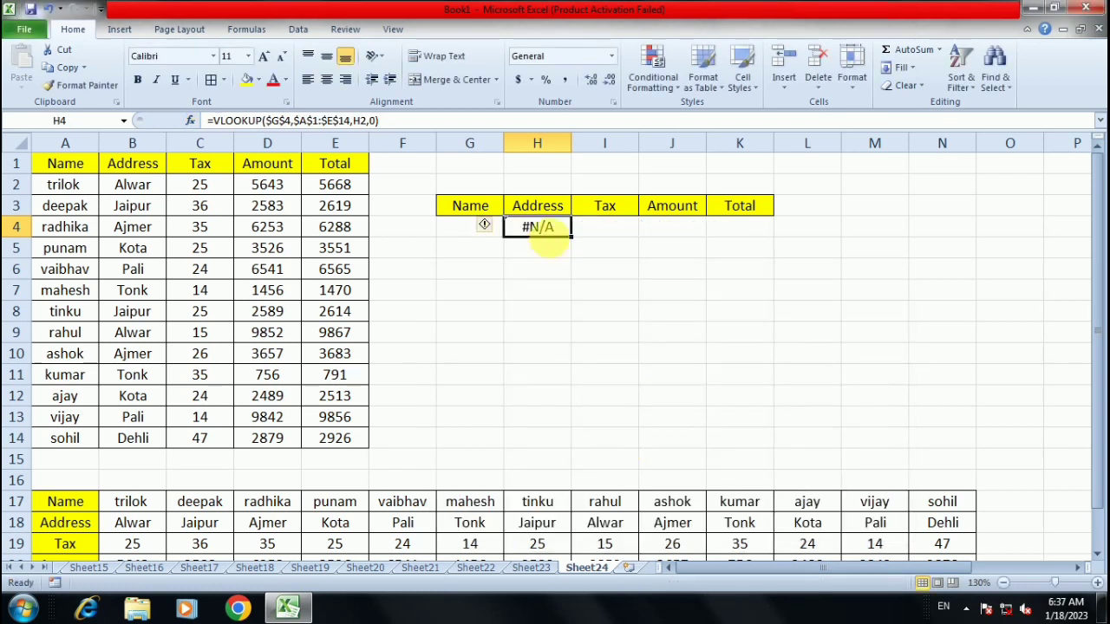
Number the columns above the copied headers from 1 to 5 in cells G2 to K2.
{"action": "left_click", "coordinate": [481, 188]}
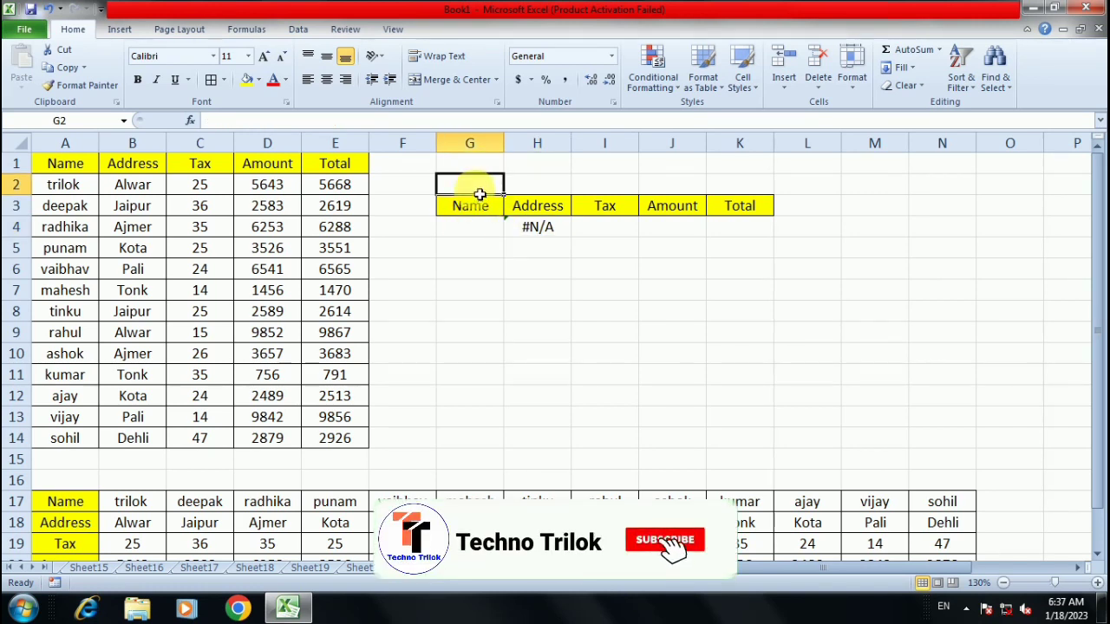
{"action": "type", "text": "1"}
{"action": "left_click", "coordinate": [526, 184]}
{"action": "type", "text": "2"}
{"action": "left_click", "coordinate": [598, 188]}
{"action": "type", "text": "3"}
{"action": "left_click", "coordinate": [662, 191]}
{"action": "type", "text": "4"}
{"action": "left_click", "coordinate": [736, 187]}
{"action": "type", "text": "5"}
{"action": "left_click", "coordinate": [685, 249]}
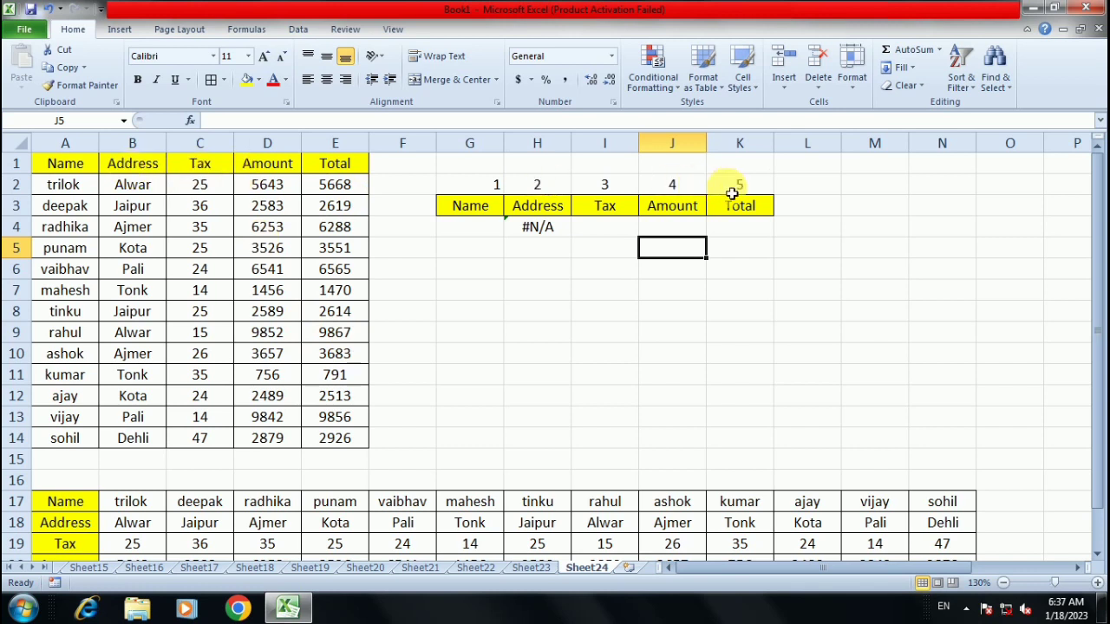
Enter the name listed in A5 as the lookup name in G4 and fill the H4 formula across to K4.
{"action": "left_click", "coordinate": [468, 231]}
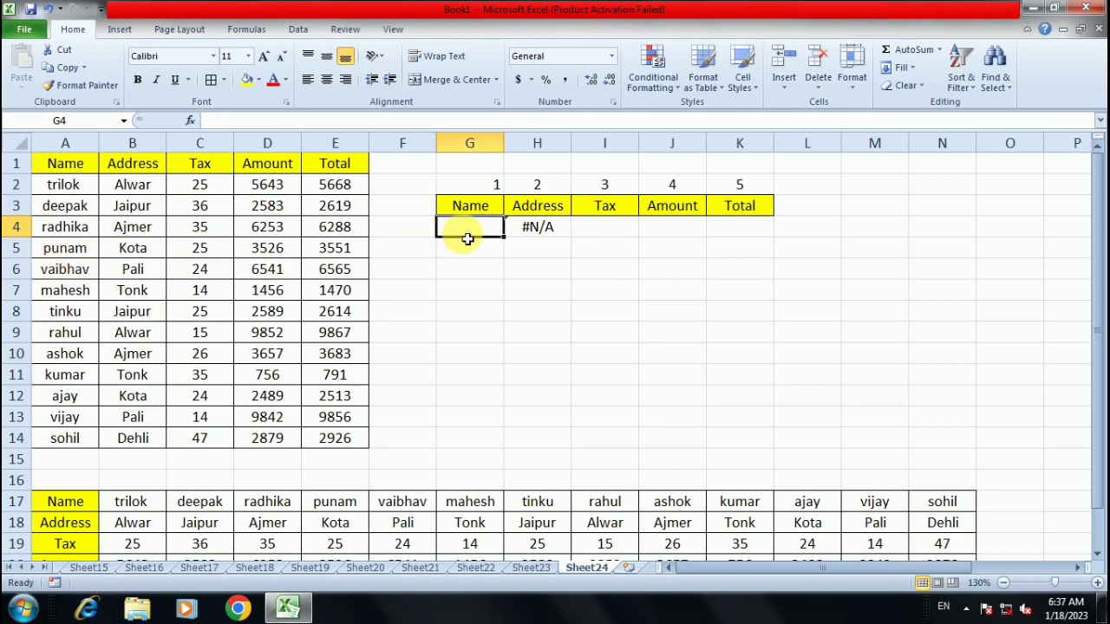
{"action": "type", "text": "punam"}
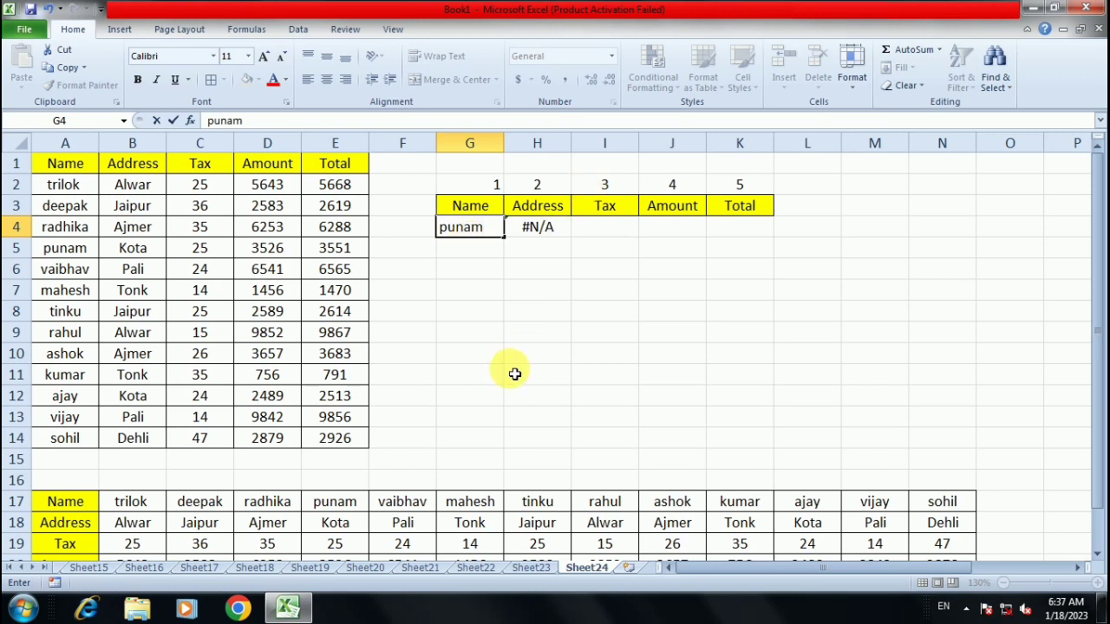
{"action": "key", "text": "Return"}
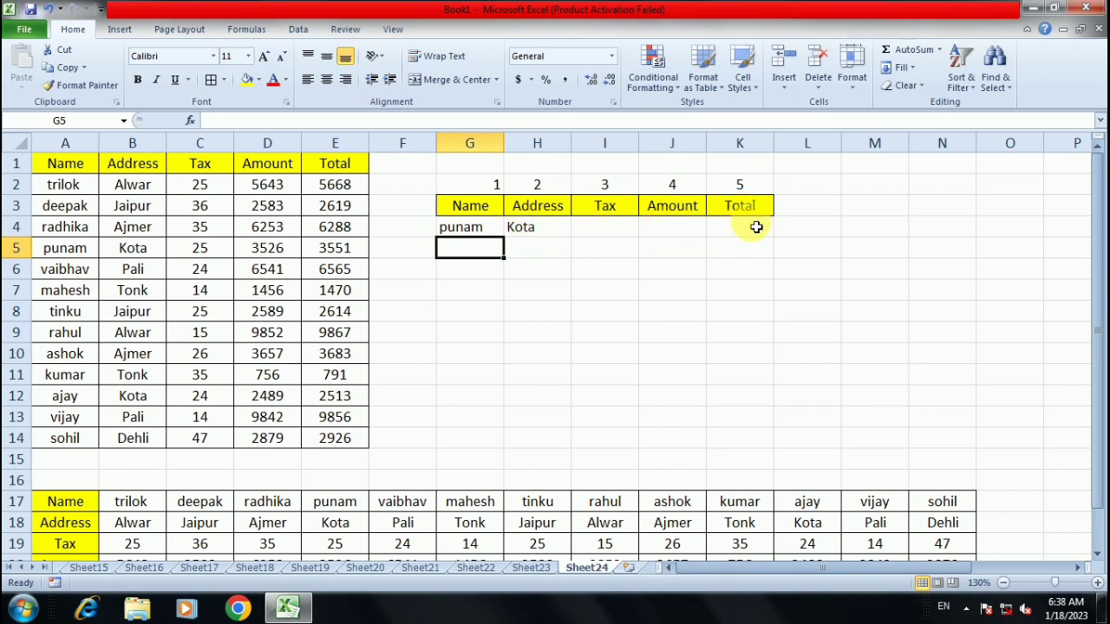
{"action": "left_click", "coordinate": [534, 231]}
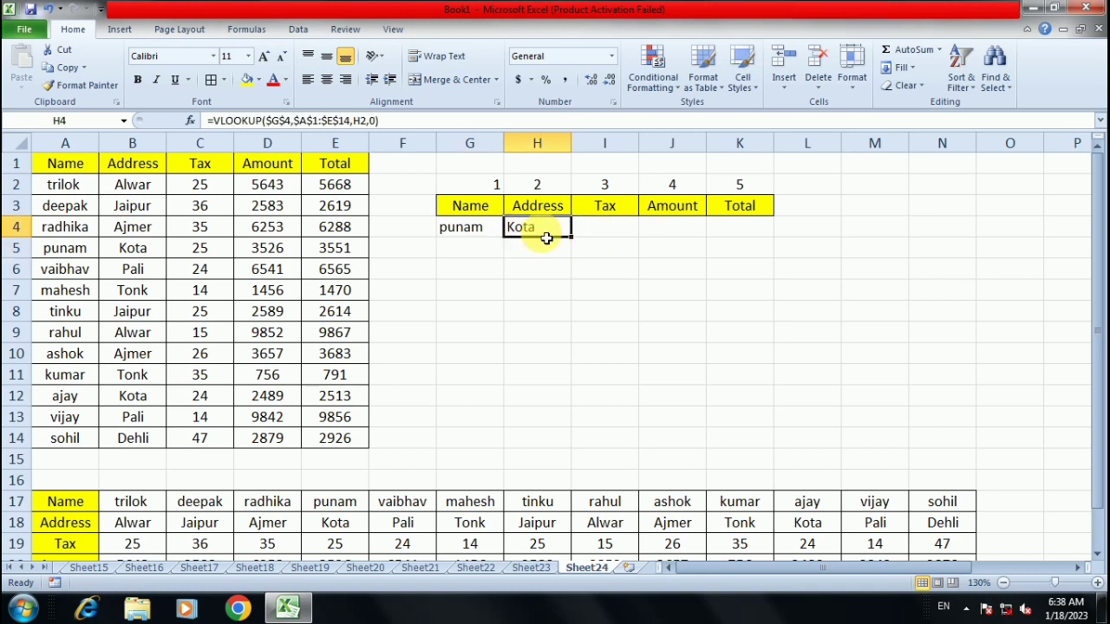
{"action": "left_click_drag", "start_coordinate": [576, 244], "coordinate": [780, 236]}
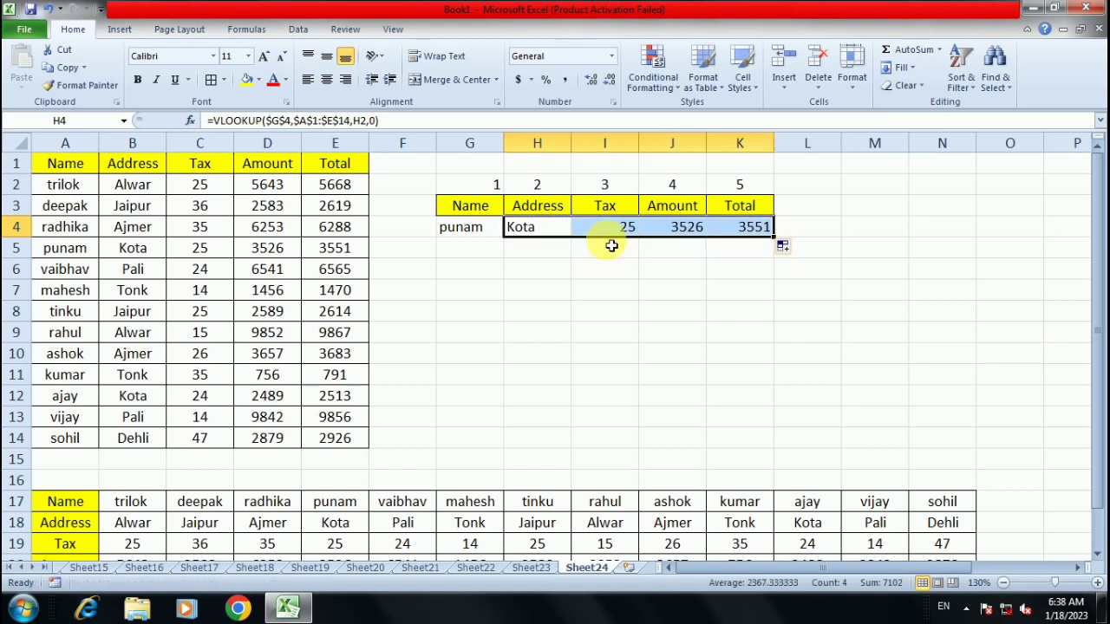
Replace the lookup name in G4 with the name listed in A9.
{"action": "left_click", "coordinate": [659, 293]}
{"action": "left_click", "coordinate": [475, 232]}
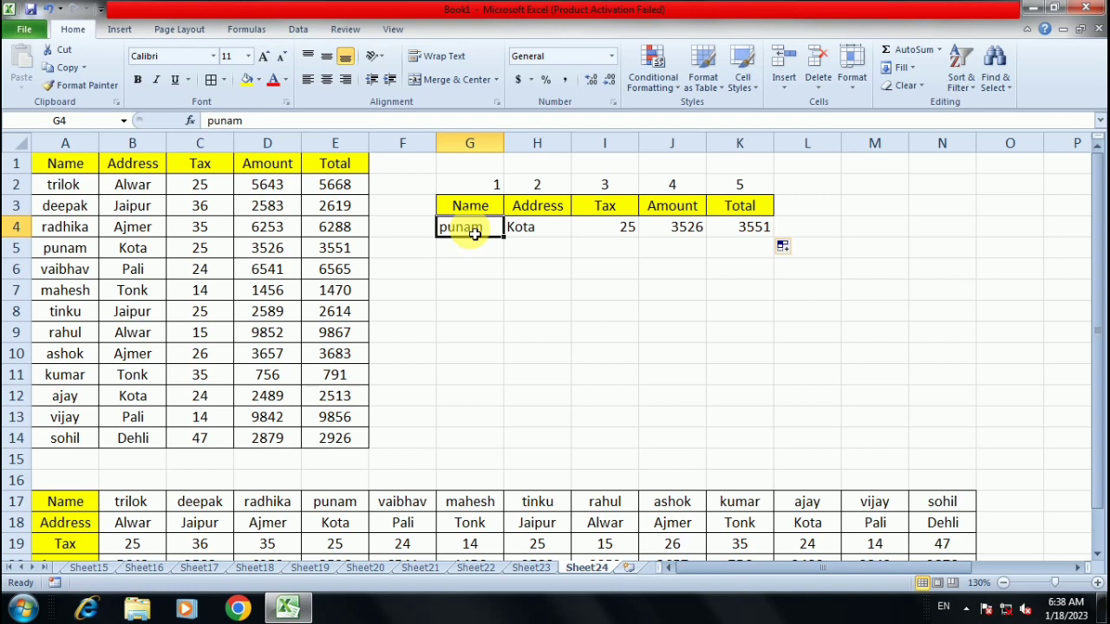
{"action": "type", "text": "rahul"}
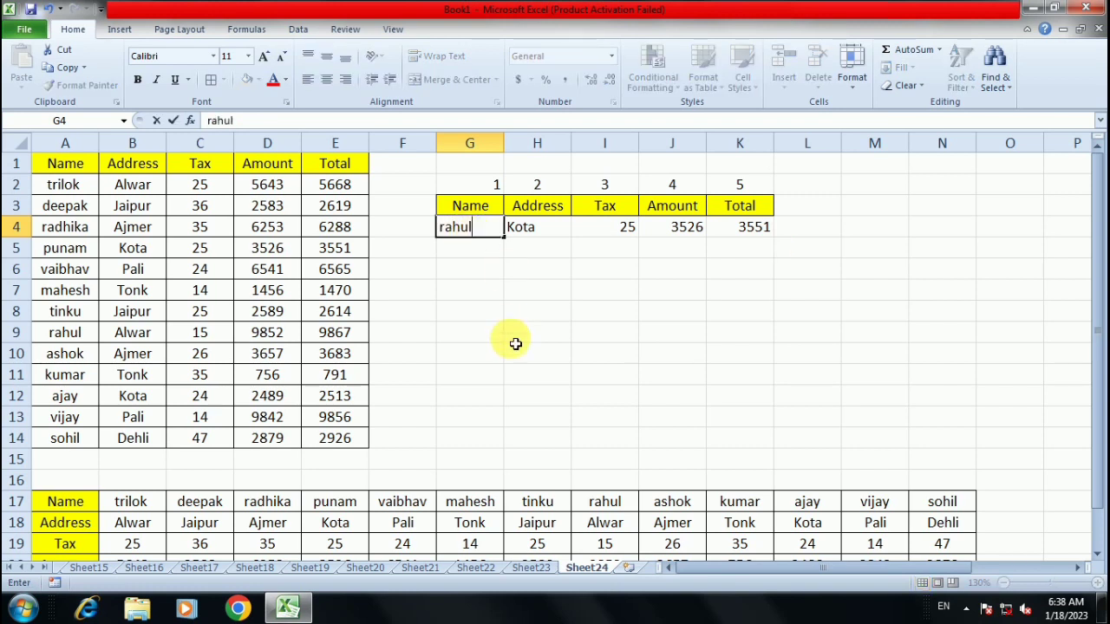
{"action": "key", "text": "Return"}
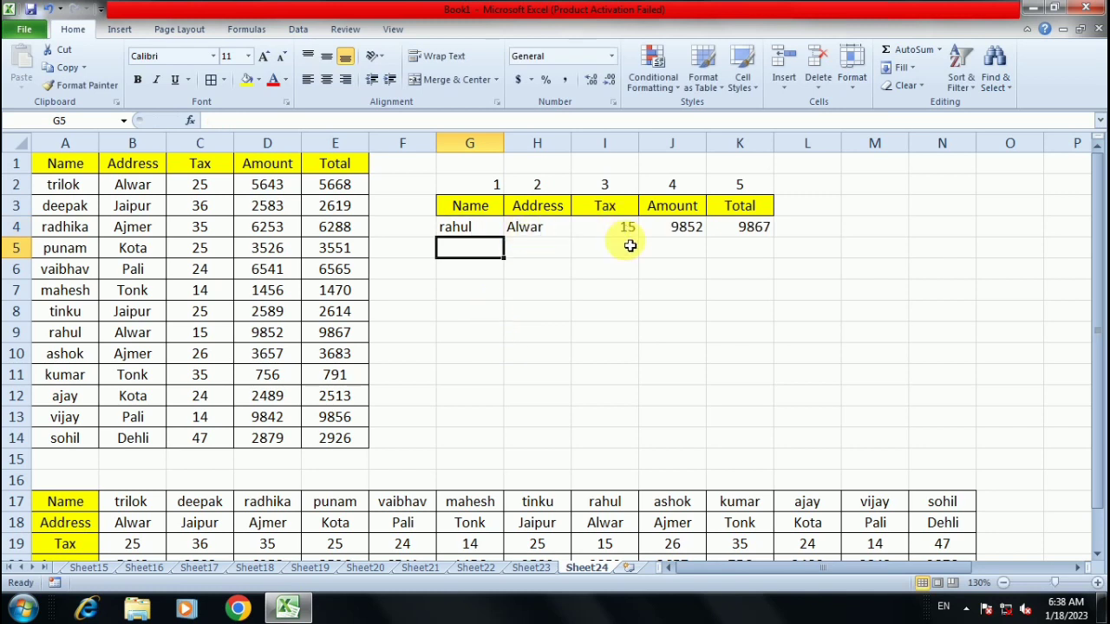
Examine the vertical source table A1:E14 and the horizontal table in rows 17 to 21.
{"action": "left_click", "coordinate": [597, 340]}
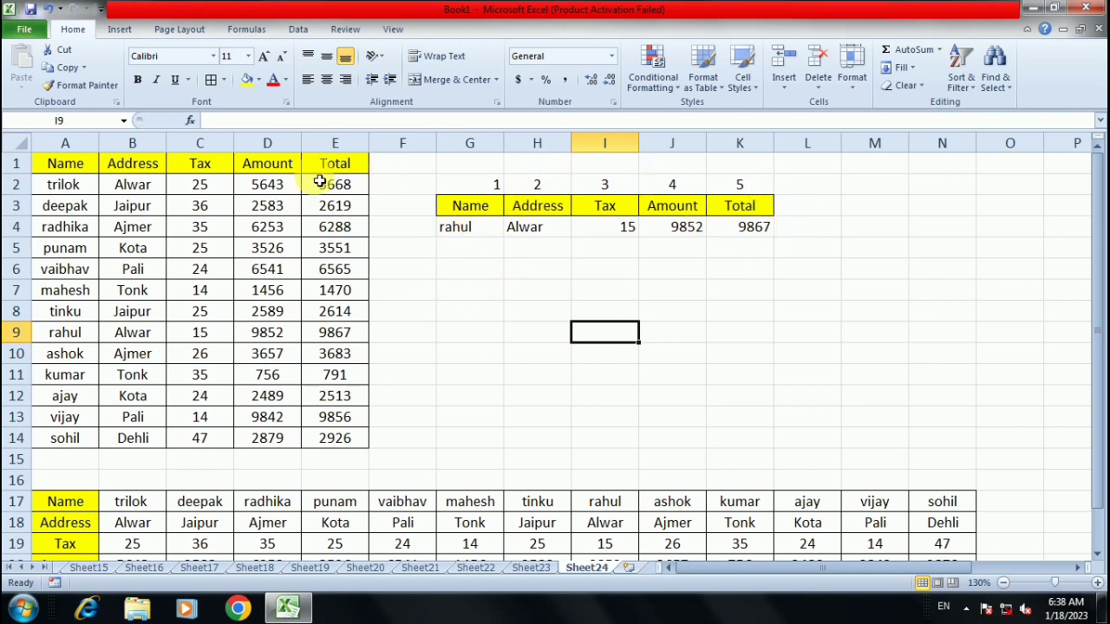
{"action": "left_click_drag", "start_coordinate": [70, 170], "coordinate": [335, 439]}
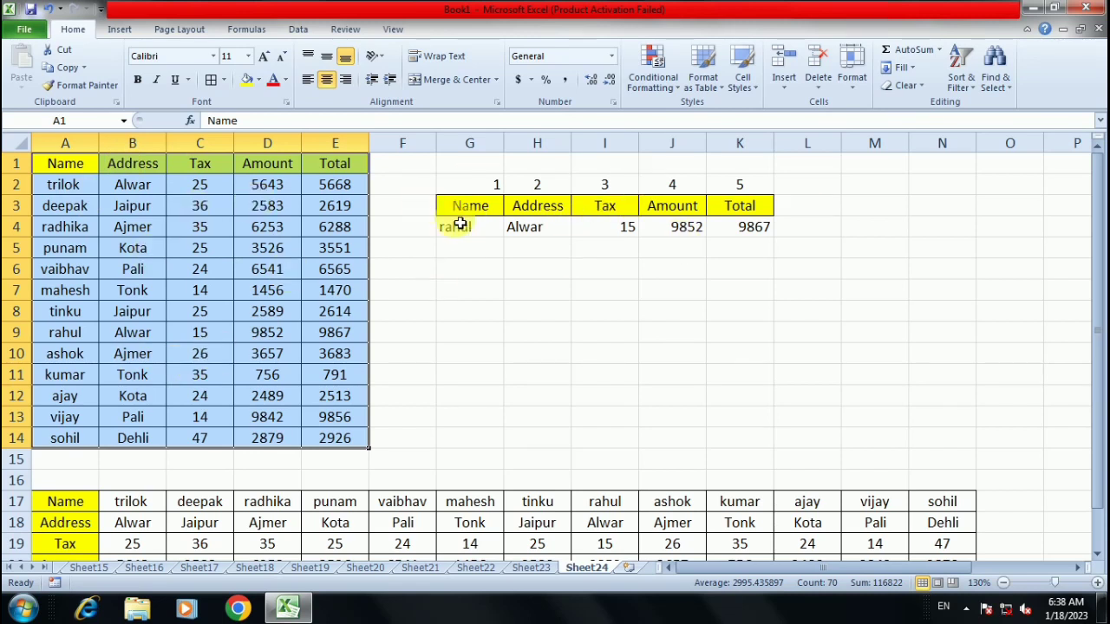
{"action": "left_click", "coordinate": [518, 268]}
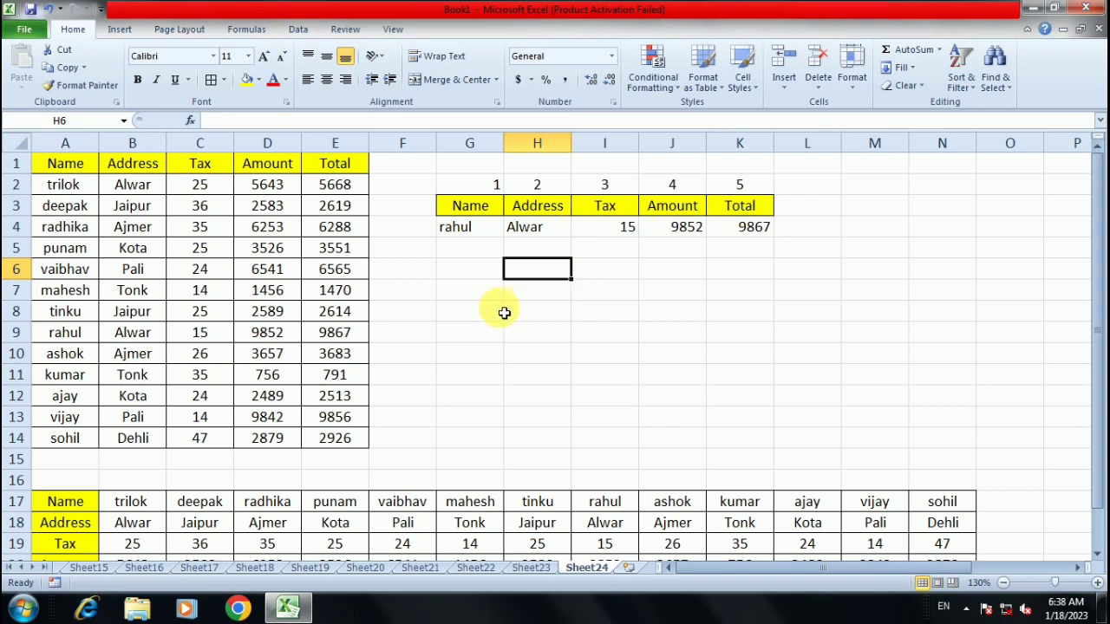
{"action": "scroll", "coordinate": [503, 315], "scroll_direction": "down", "scroll_amount": 1}
{"action": "scroll", "coordinate": [503, 315], "scroll_direction": "down", "scroll_amount": 3}
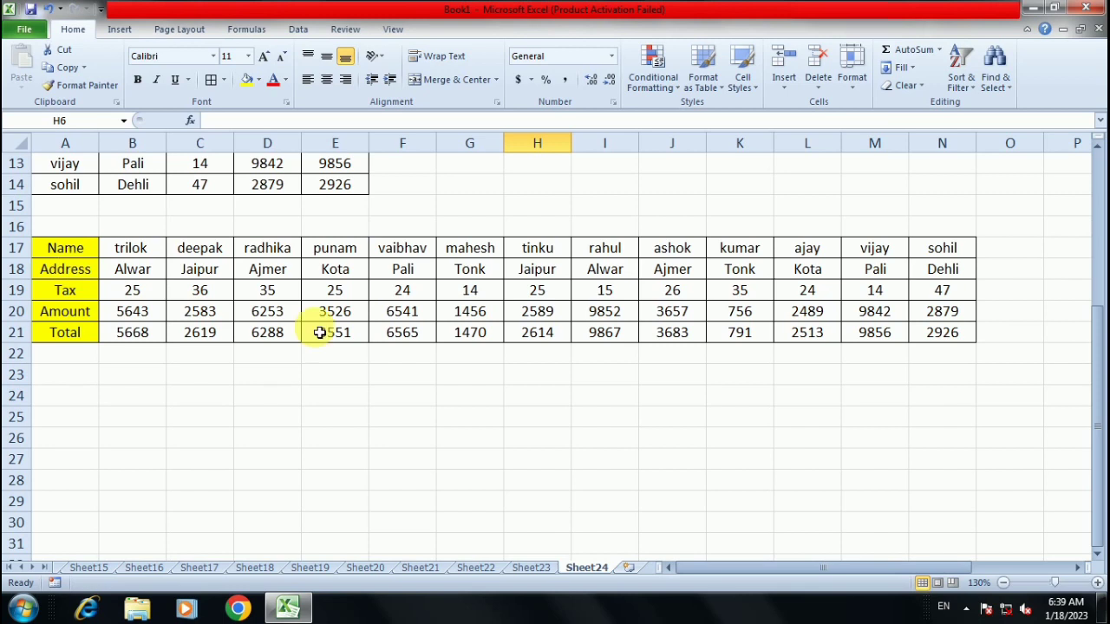
{"action": "scroll", "coordinate": [252, 326], "scroll_direction": "up", "scroll_amount": 1}
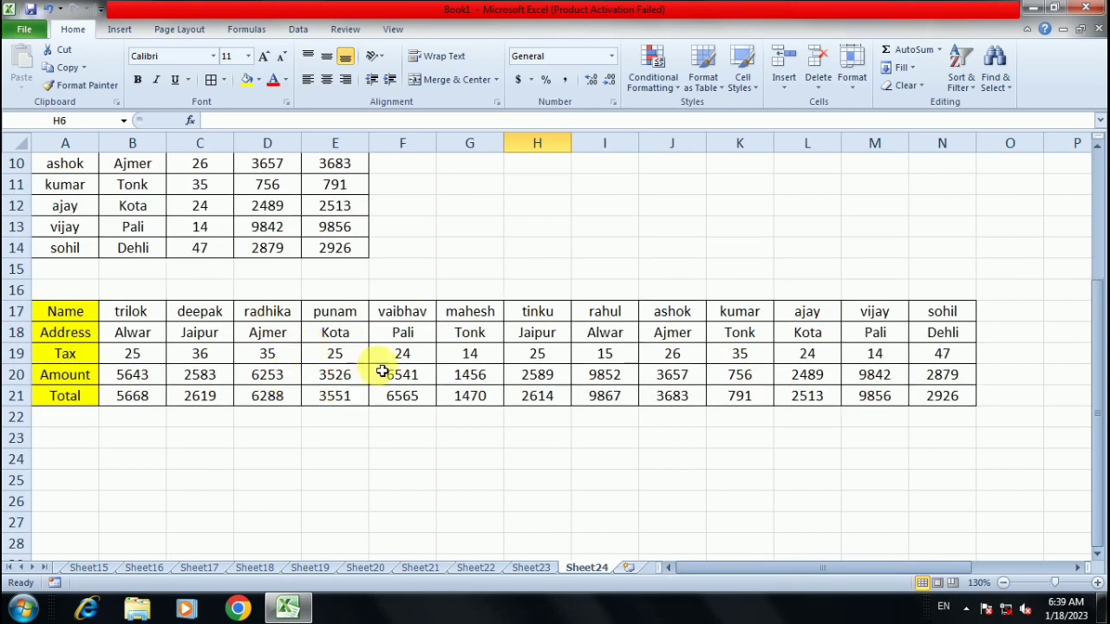
Copy the table A1:E14 and paste it transposed starting at cell A24.
{"action": "scroll", "coordinate": [347, 381], "scroll_direction": "up", "scroll_amount": 3}
{"action": "left_click", "coordinate": [87, 167]}
{"action": "left_click_drag", "start_coordinate": [100, 187], "coordinate": [333, 442]}
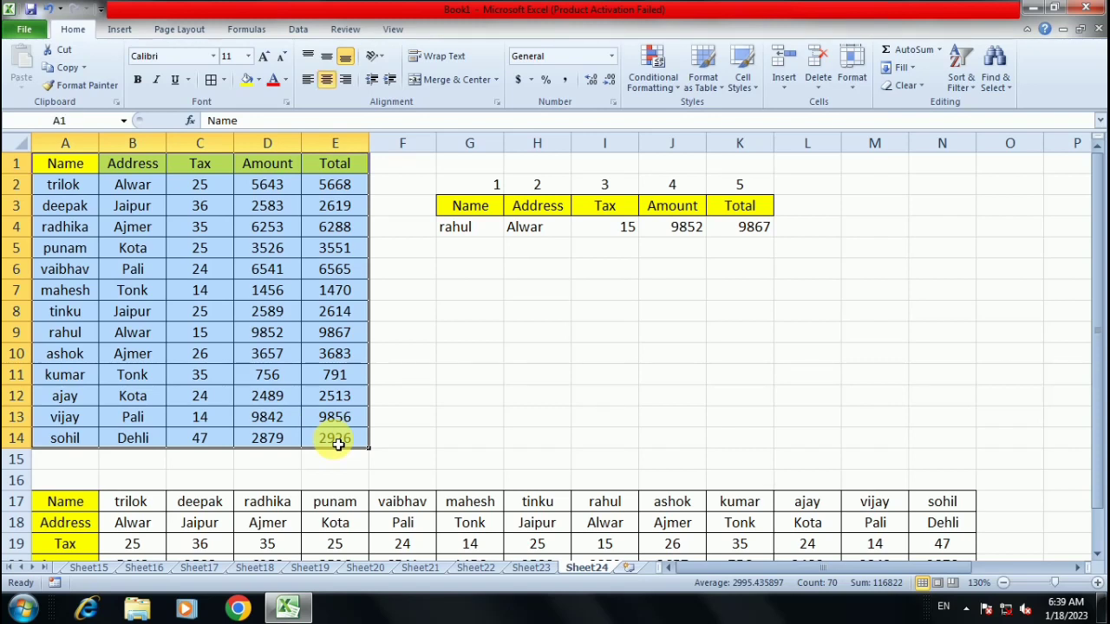
{"action": "key", "text": "ctrl+c"}
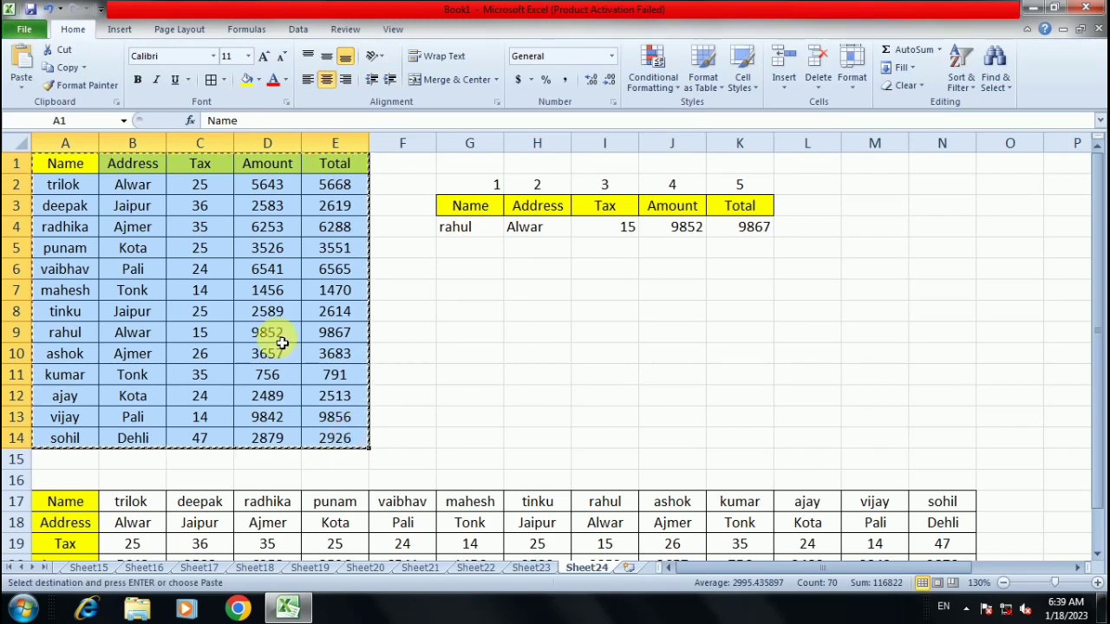
{"action": "scroll", "coordinate": [308, 297], "scroll_direction": "down", "scroll_amount": 2}
{"action": "scroll", "coordinate": [179, 248], "scroll_direction": "down", "scroll_amount": 1}
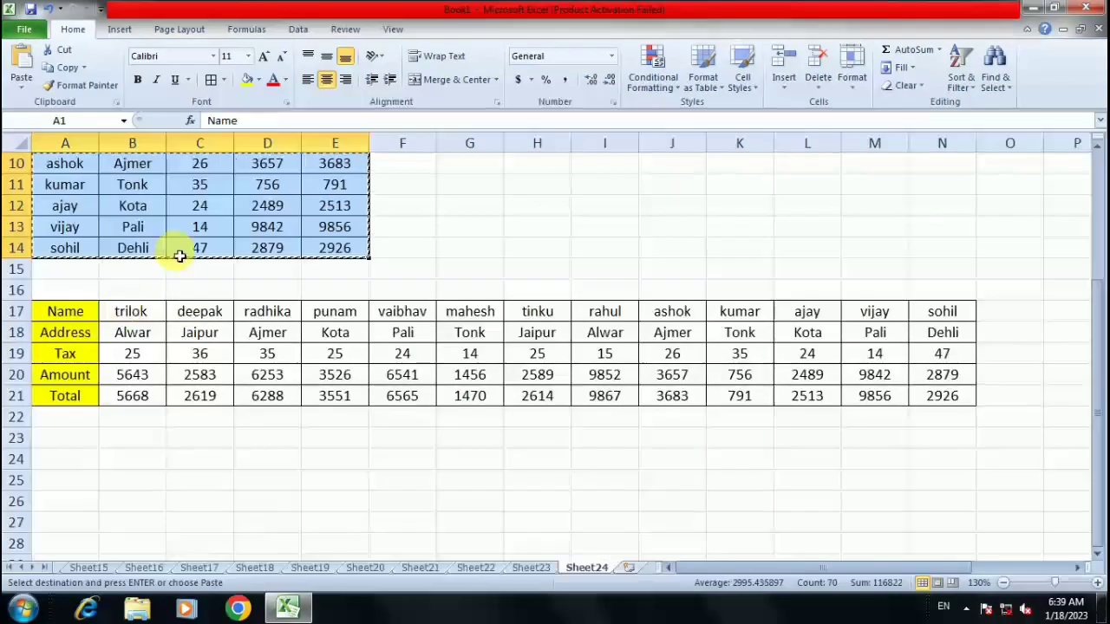
{"action": "scroll", "coordinate": [143, 332], "scroll_direction": "down", "scroll_amount": 1}
{"action": "scroll", "coordinate": [143, 332], "scroll_direction": "down", "scroll_amount": 2}
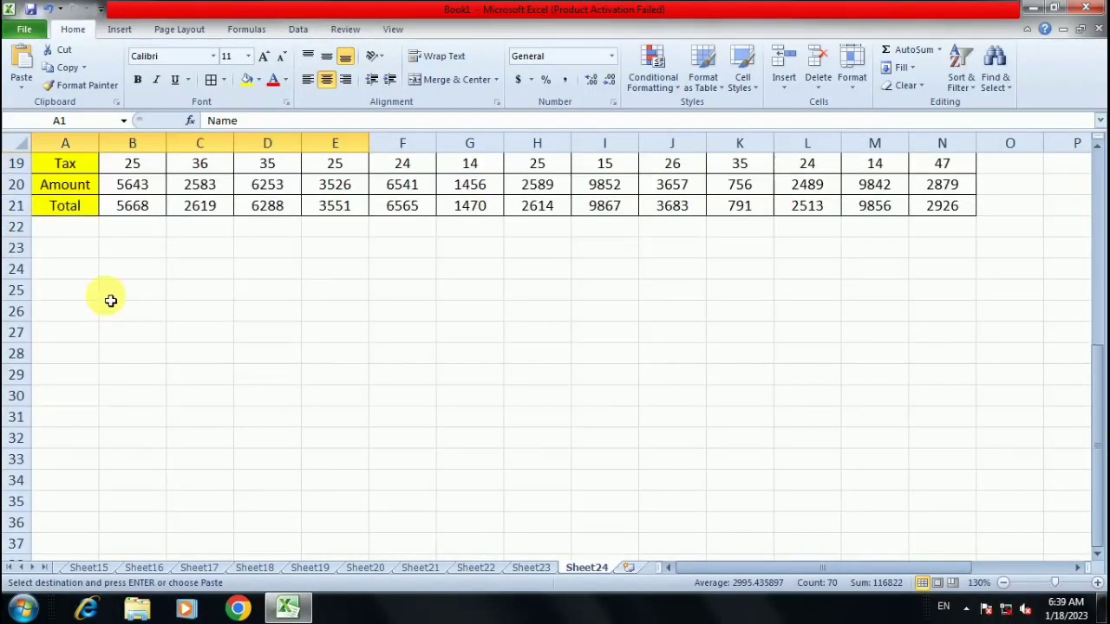
{"action": "right_click", "coordinate": [69, 273]}
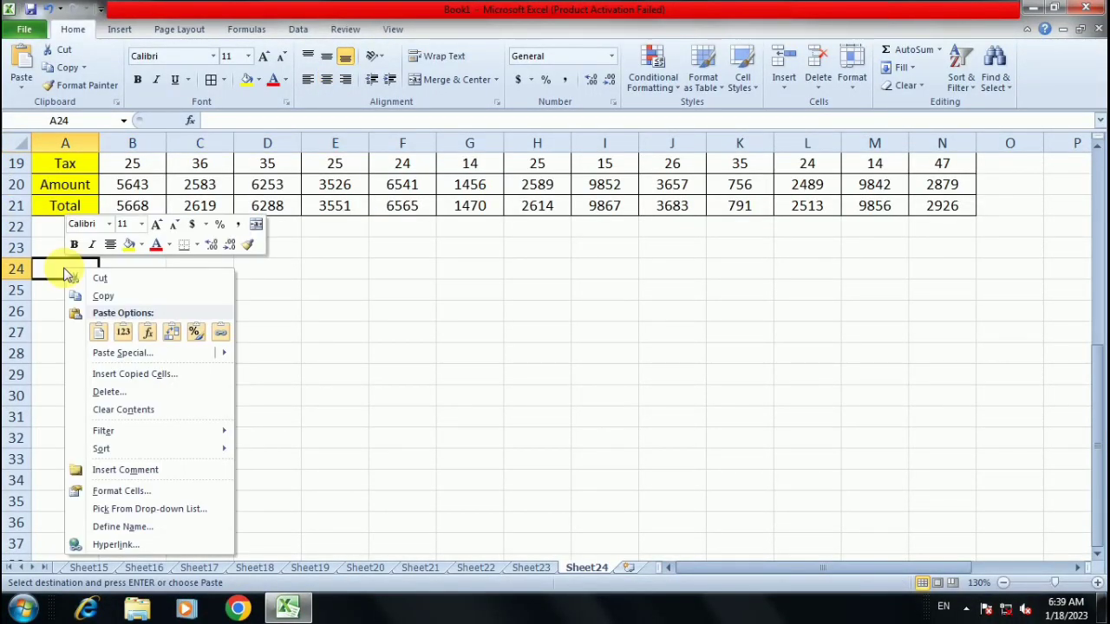
{"action": "left_click", "coordinate": [172, 334]}
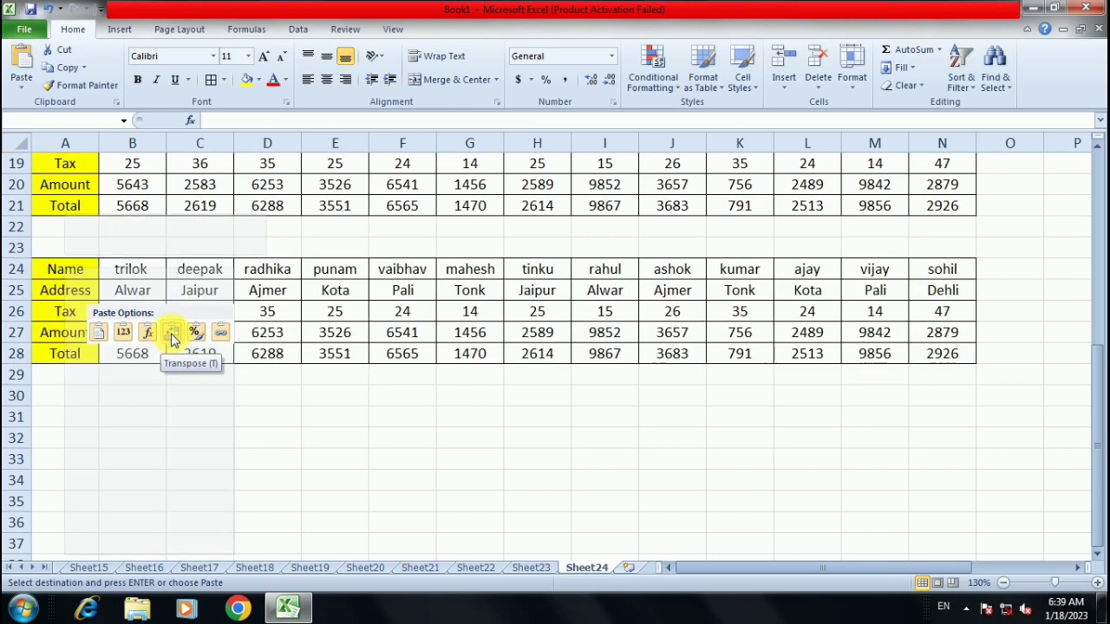
{"action": "left_click", "coordinate": [172, 336]}
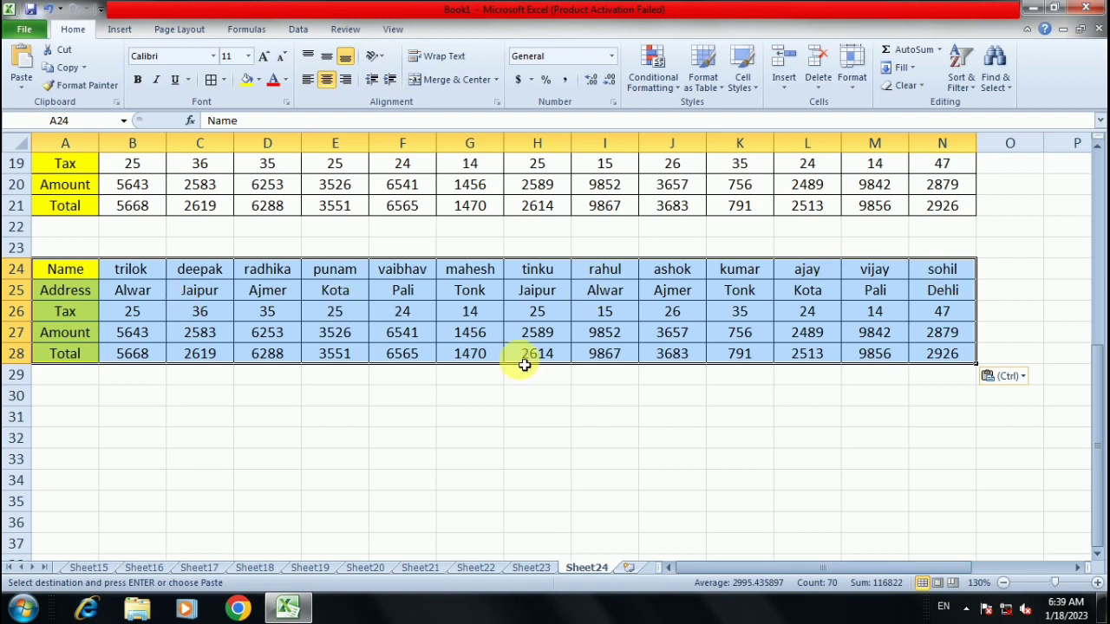
Compare the transposed table in rows 24 to 28 with the original in A1:E14 and end the copy mode.
{"action": "scroll", "coordinate": [332, 305], "scroll_direction": "up", "scroll_amount": 4}
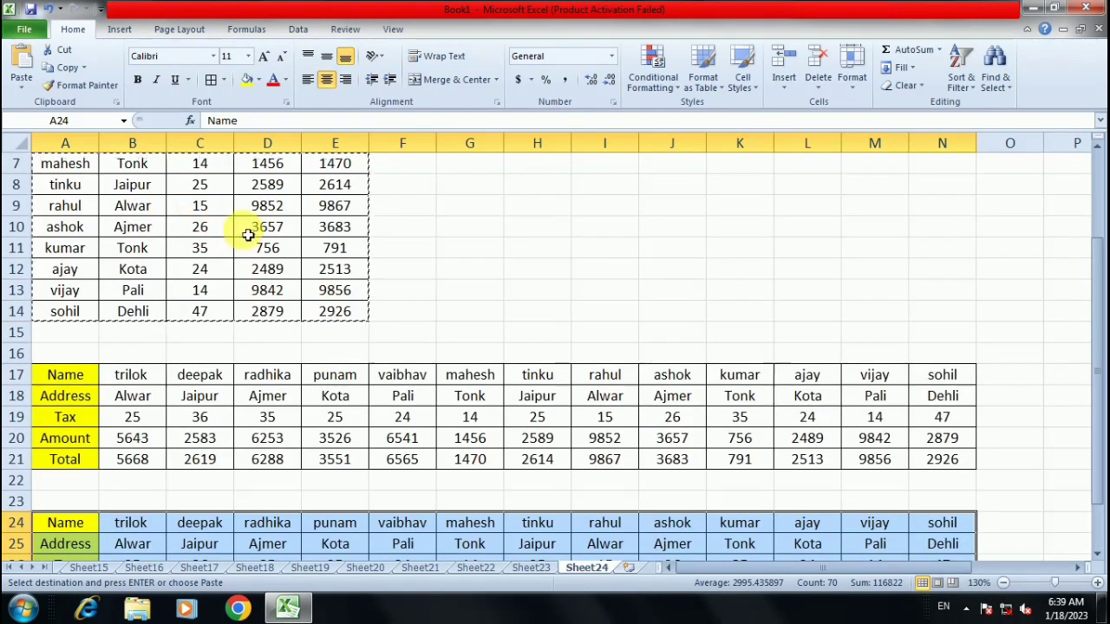
{"action": "scroll", "coordinate": [303, 337], "scroll_direction": "down", "scroll_amount": 4}
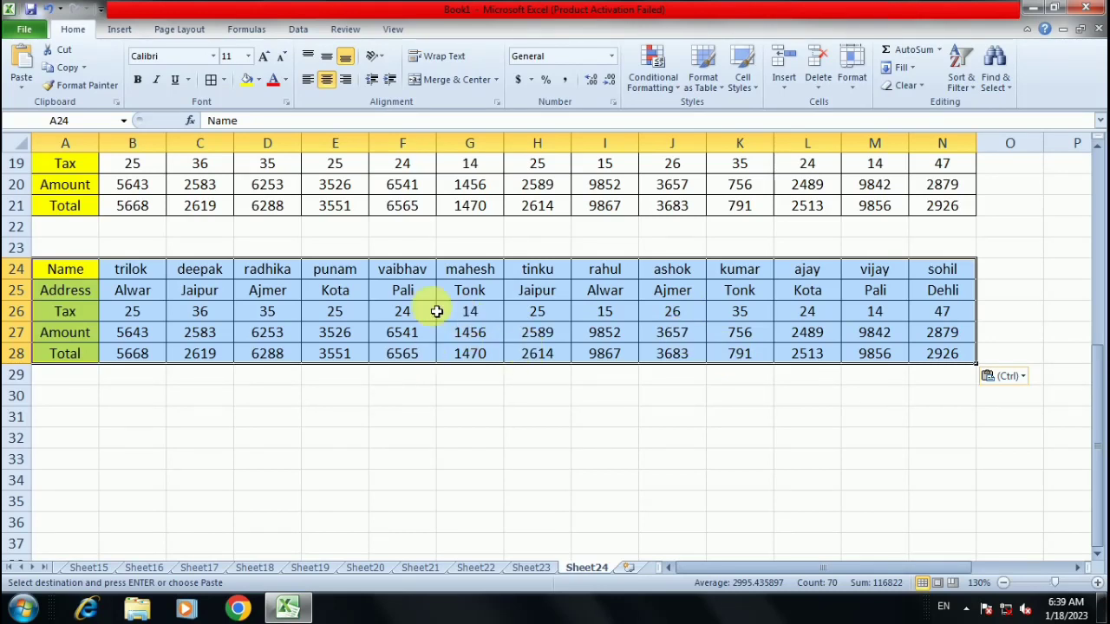
{"action": "scroll", "coordinate": [416, 343], "scroll_direction": "down", "scroll_amount": 1}
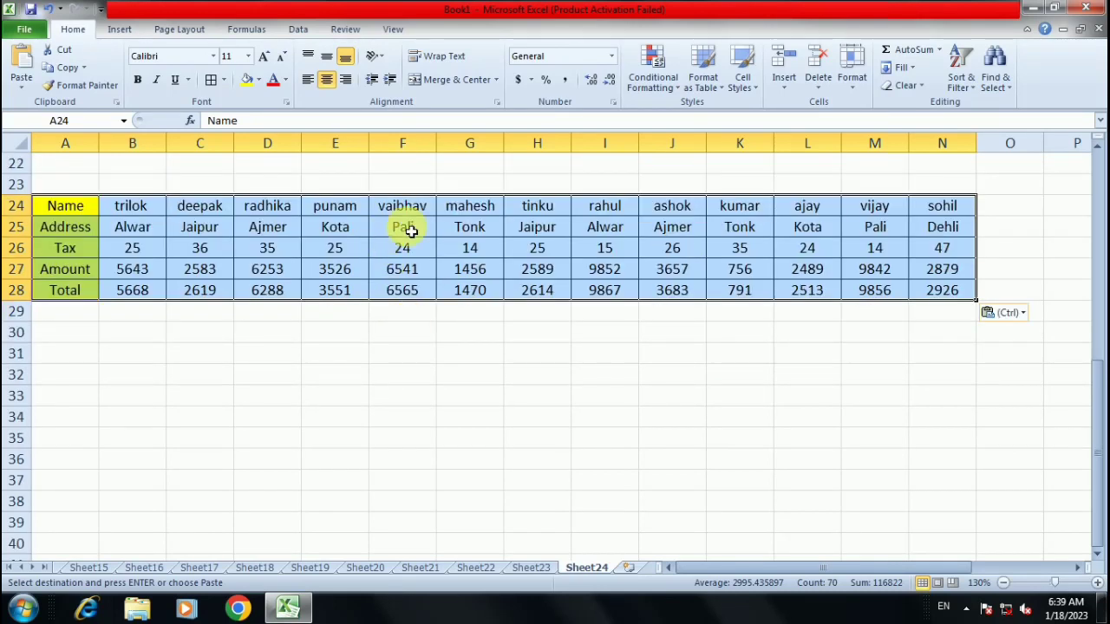
{"action": "left_click", "coordinate": [875, 354]}
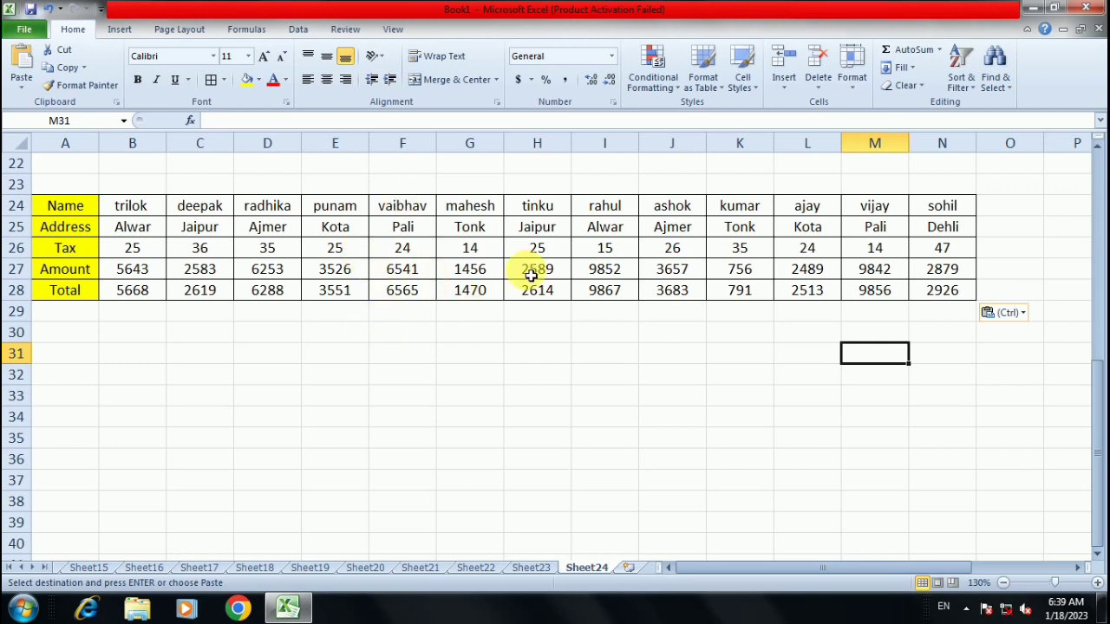
{"action": "scroll", "coordinate": [278, 252], "scroll_direction": "up", "scroll_amount": 7}
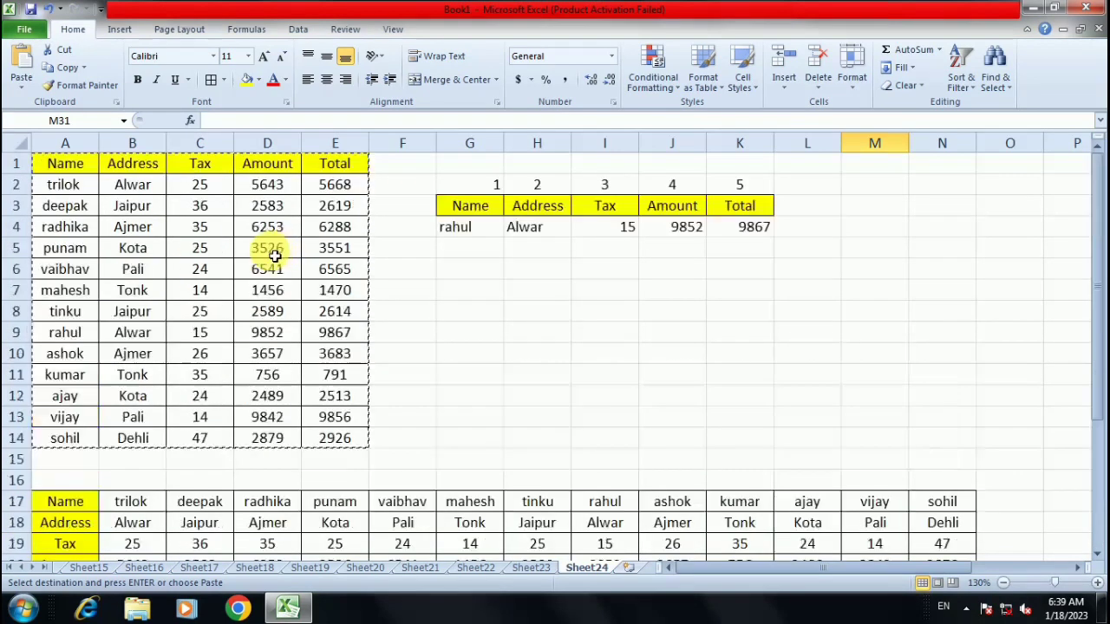
{"action": "left_click", "coordinate": [460, 316]}
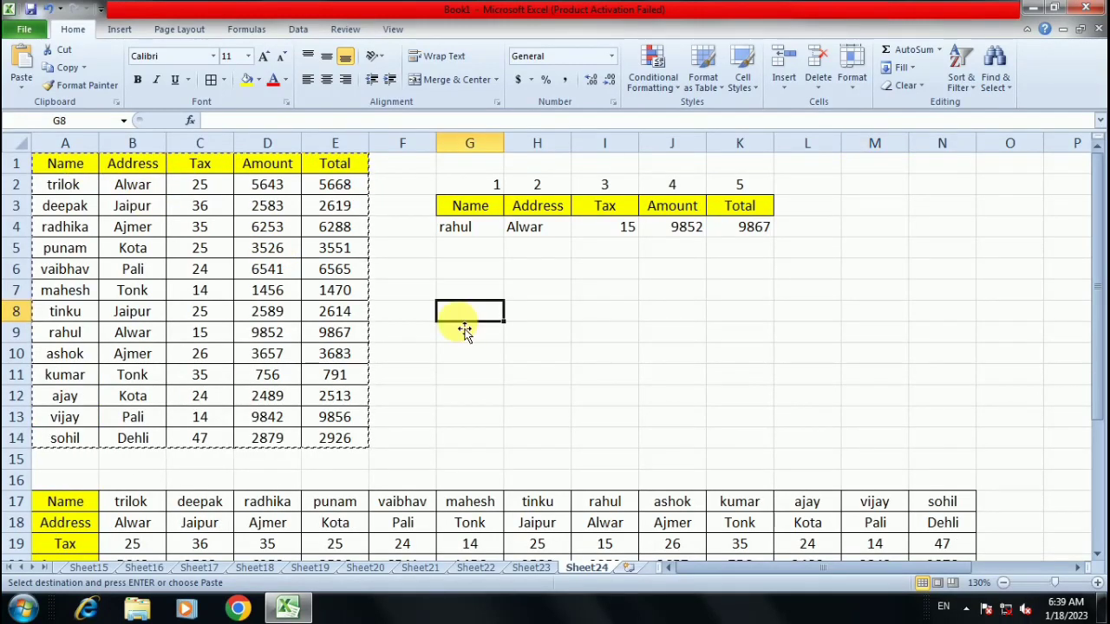
{"action": "key", "text": "Escape"}
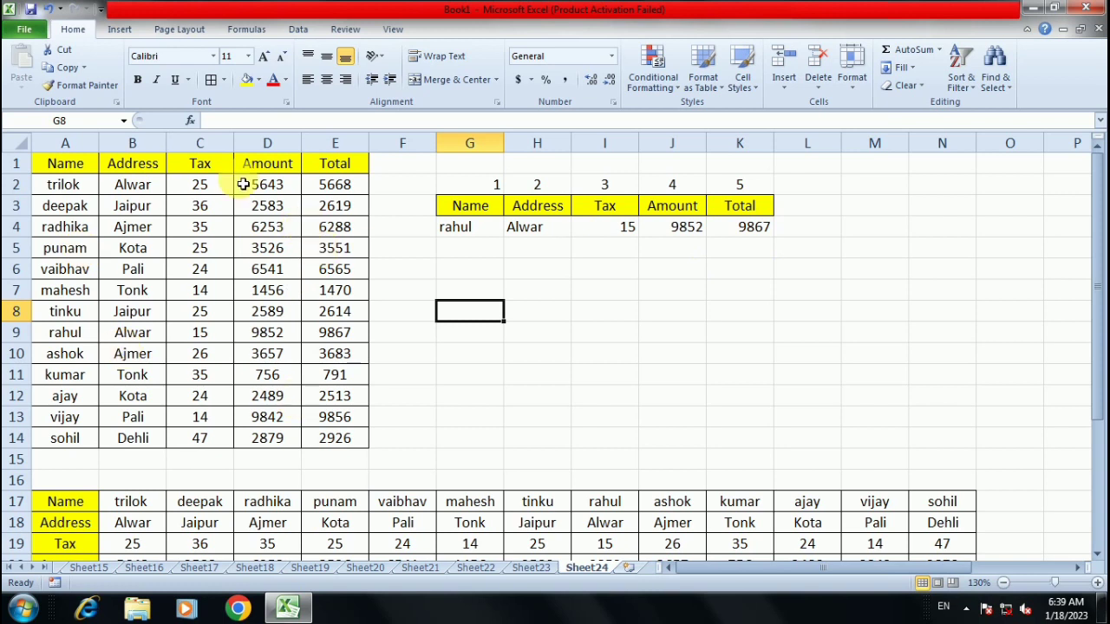
Copy the row labels A24:A28 of the transposed table to the cells starting at C31.
{"action": "scroll", "coordinate": [260, 321], "scroll_direction": "down", "scroll_amount": 5}
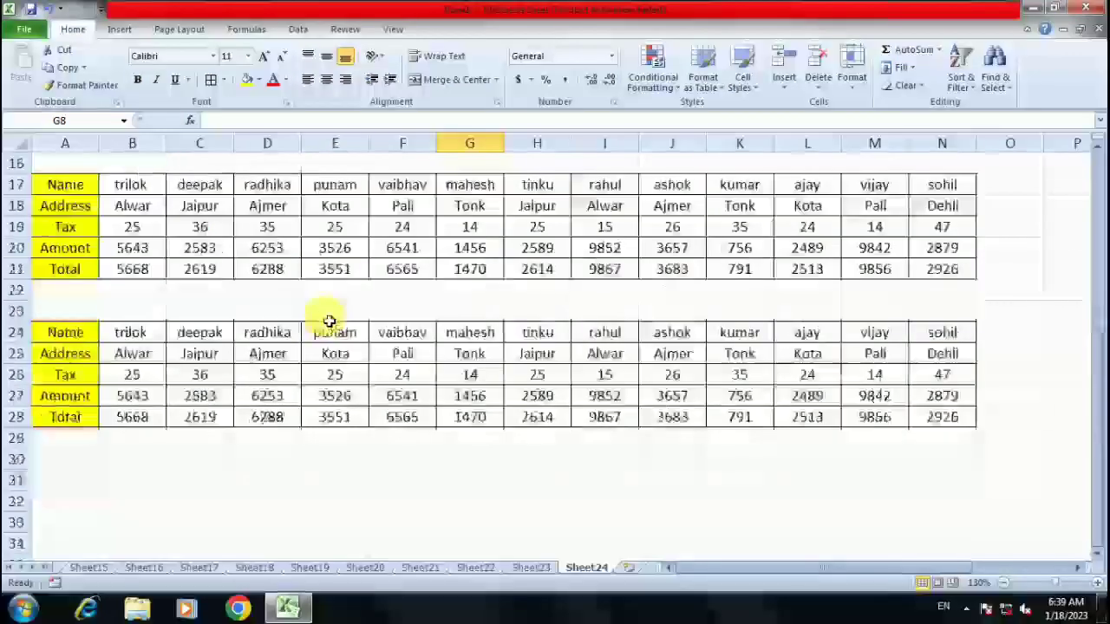
{"action": "scroll", "coordinate": [321, 312], "scroll_direction": "down", "scroll_amount": 2}
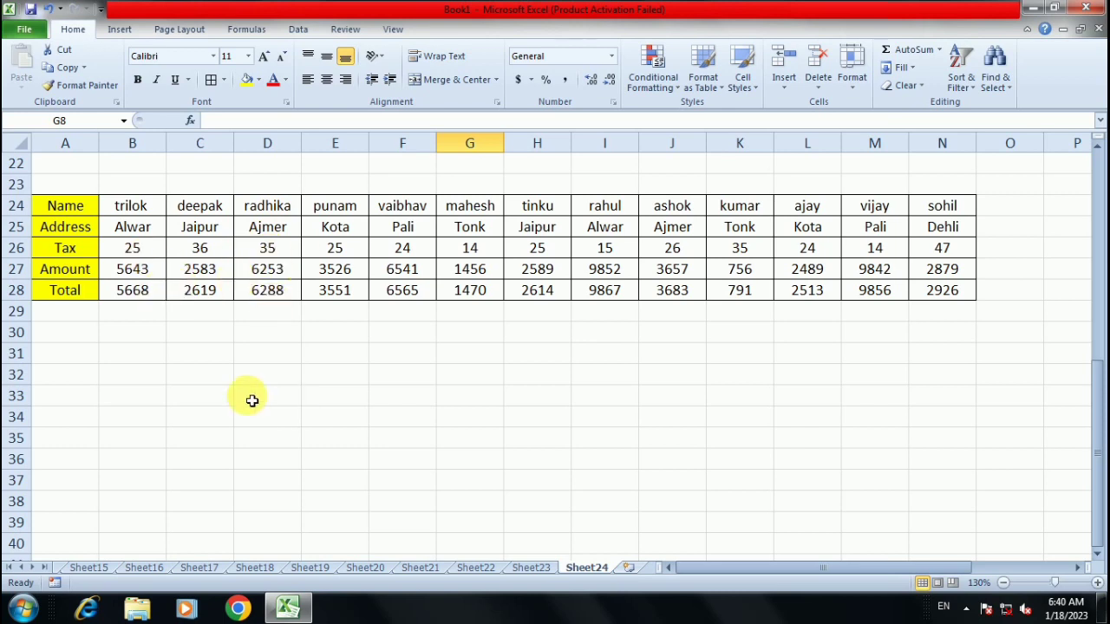
{"action": "left_click_drag", "start_coordinate": [71, 210], "coordinate": [70, 291]}
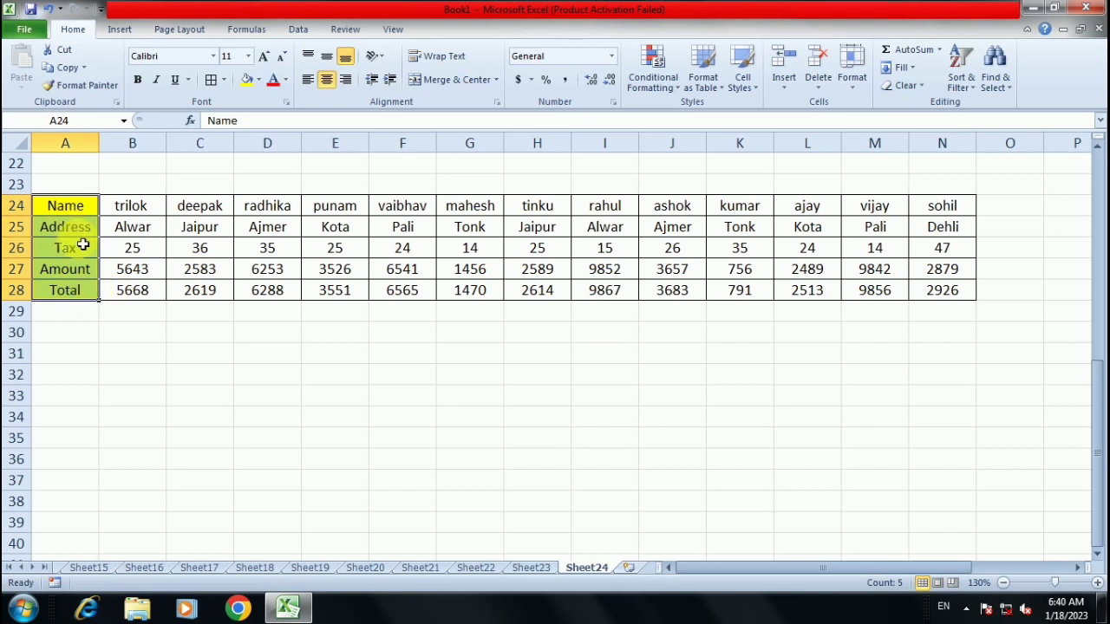
{"action": "key", "text": "ctrl+c"}
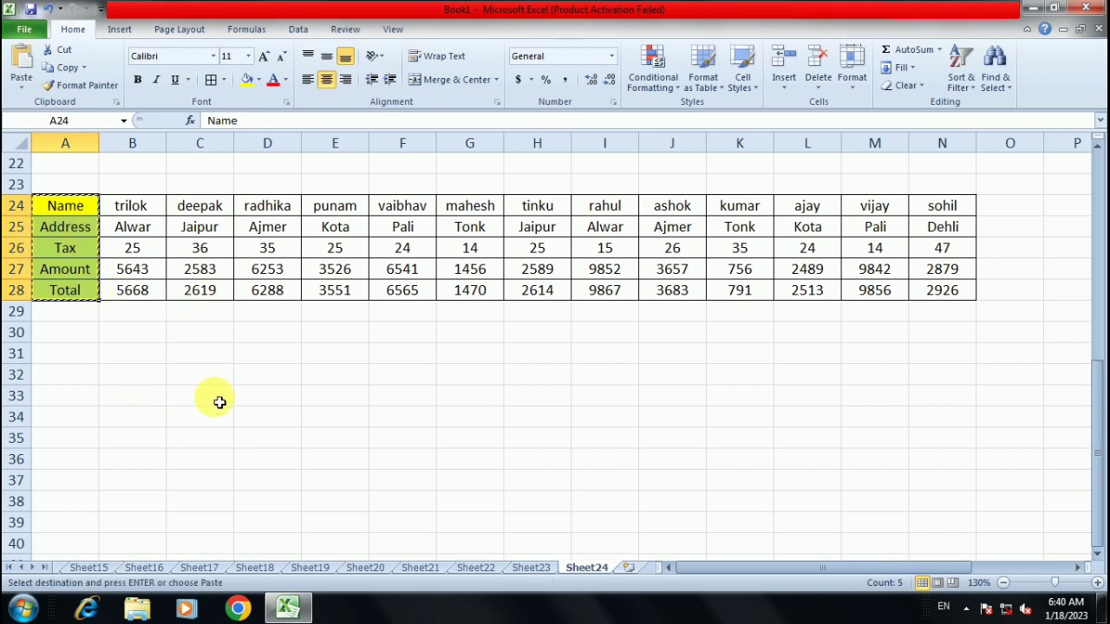
{"action": "left_click", "coordinate": [196, 357]}
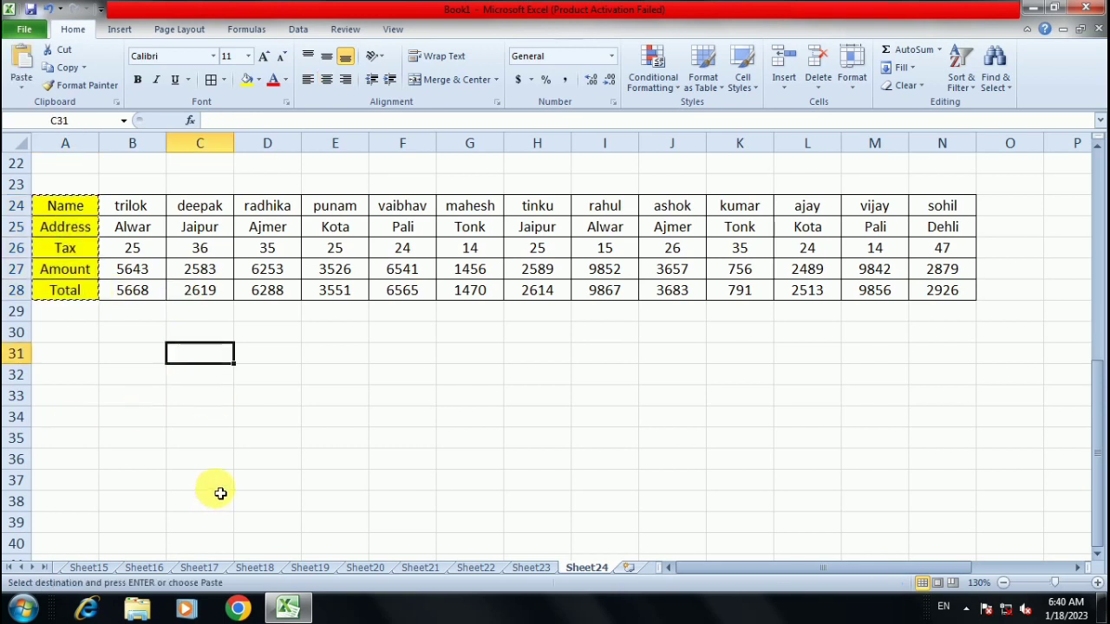
{"action": "key", "text": "ctrl+v"}
{"action": "left_click", "coordinate": [314, 379]}
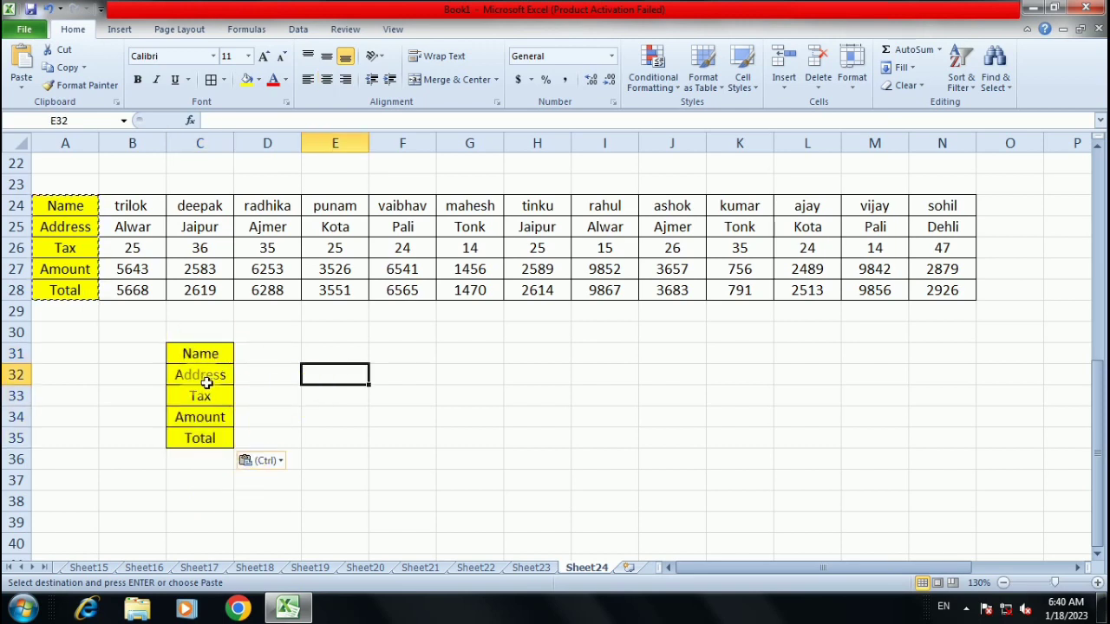
{"action": "left_click", "coordinate": [263, 384]}
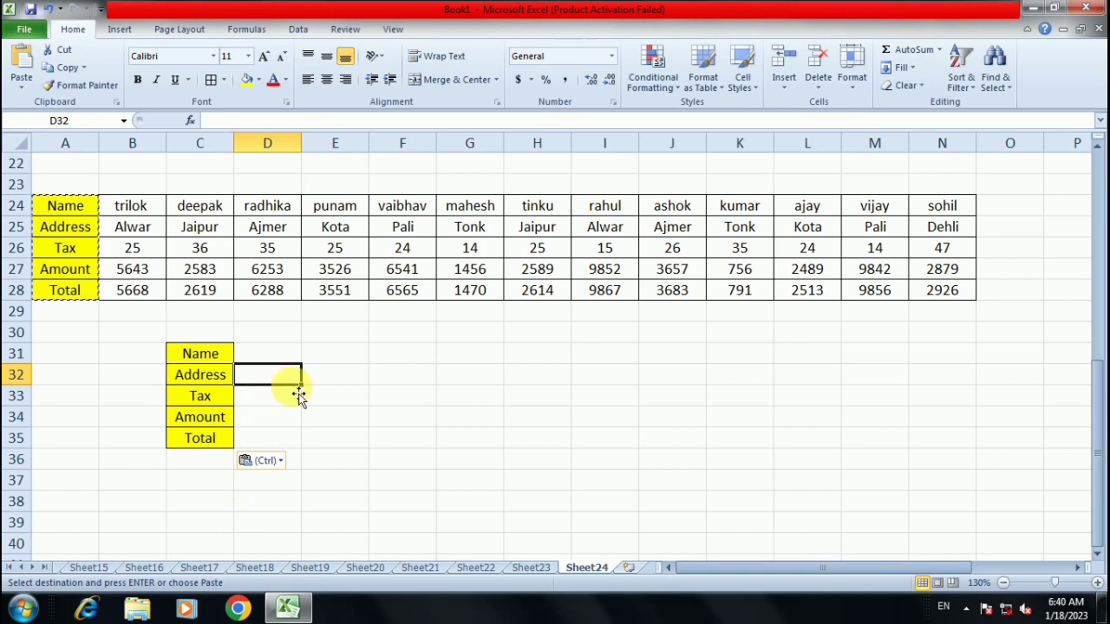
{"action": "type", "text": "="}
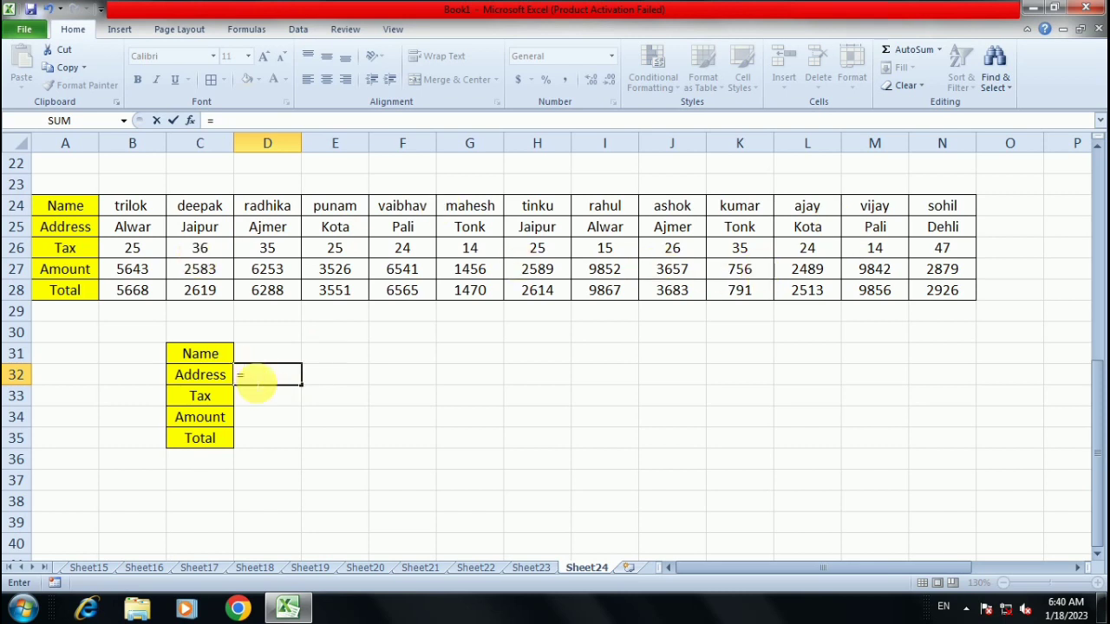
{"action": "type", "text": "hlo"}
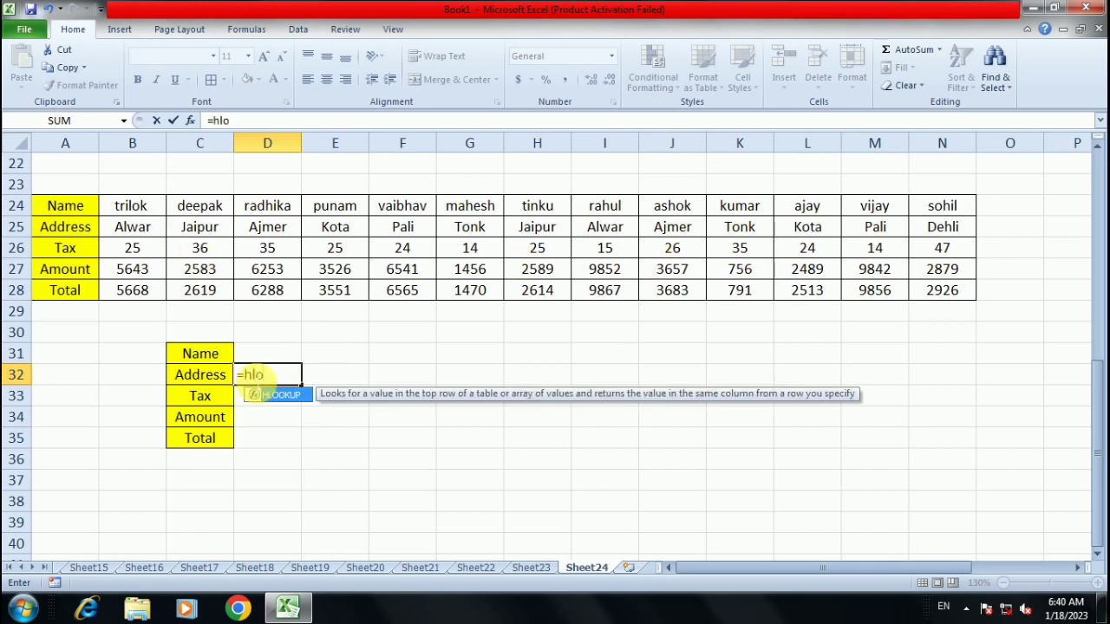
{"action": "double_click", "coordinate": [271, 396]}
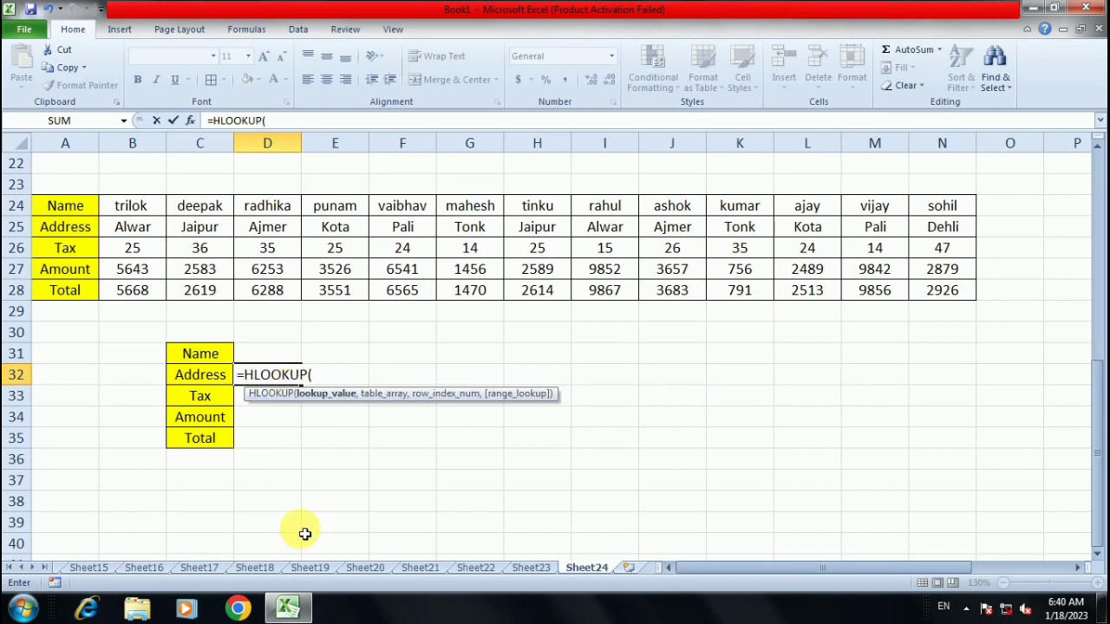
{"action": "key", "text": "ctrl+a"}
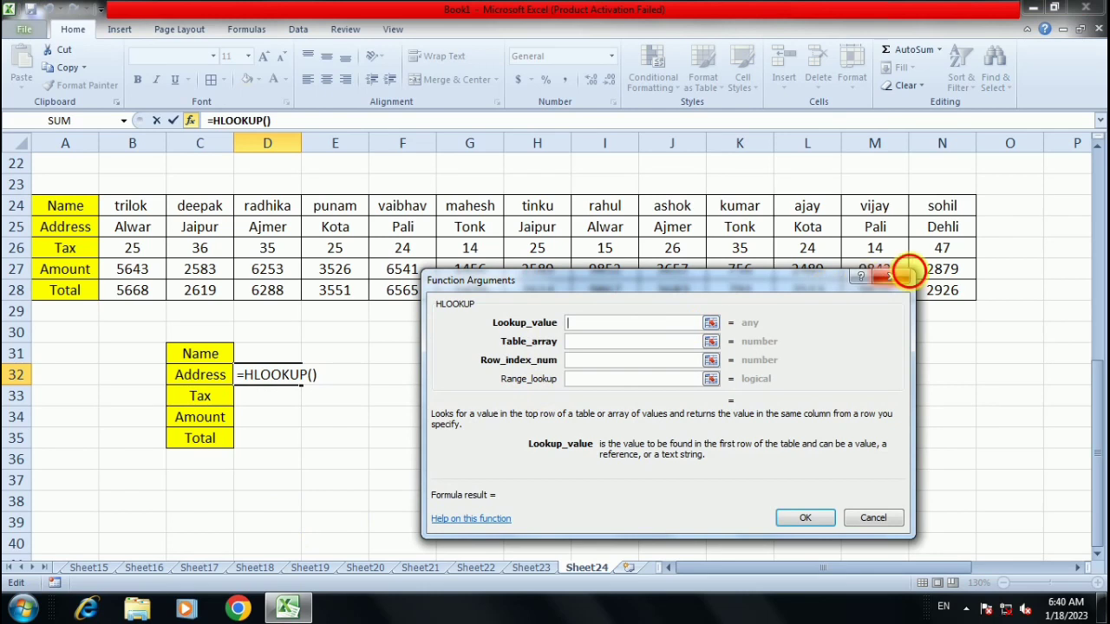
{"action": "left_click", "coordinate": [915, 261]}
Start an HLOOKUP formula in cell D32 and open its function arguments clear of the transposed table.
{"action": "left_click", "coordinate": [259, 381]}
{"action": "type", "text": "="}
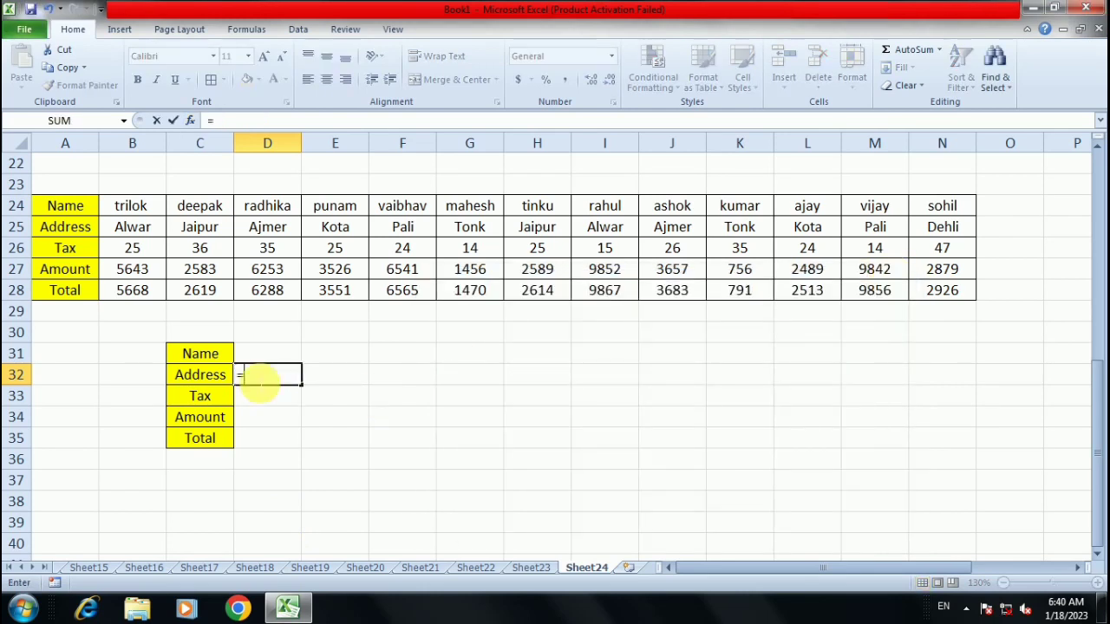
{"action": "type", "text": "h;"}
{"action": "key", "text": "BackSpace"}
{"action": "type", "text": "l"}
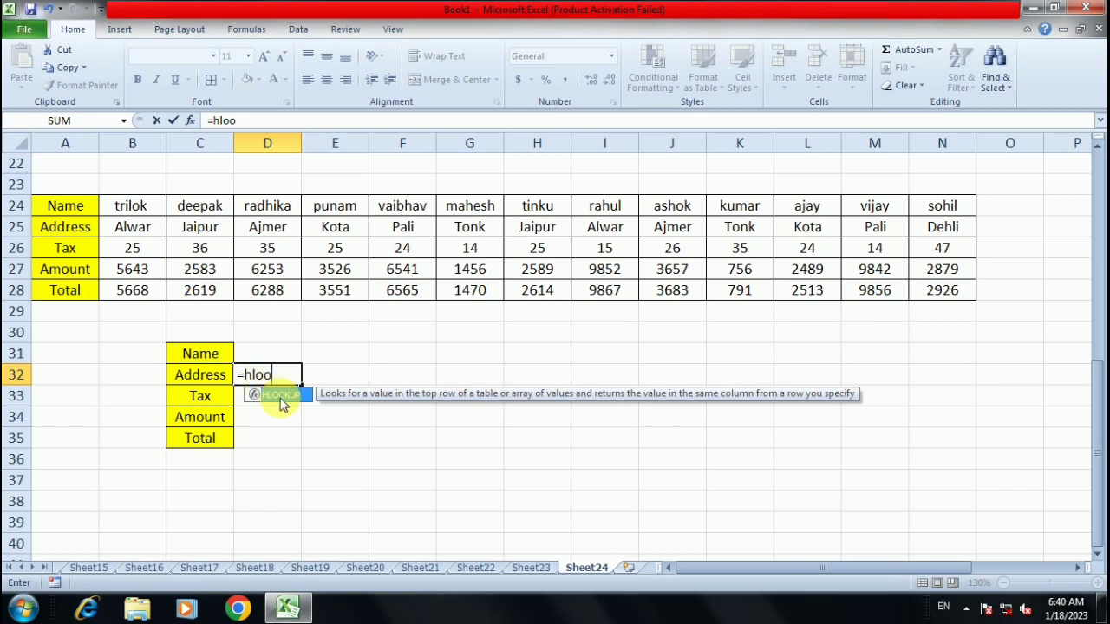
{"action": "type", "text": "oo"}
{"action": "double_click", "coordinate": [276, 396]}
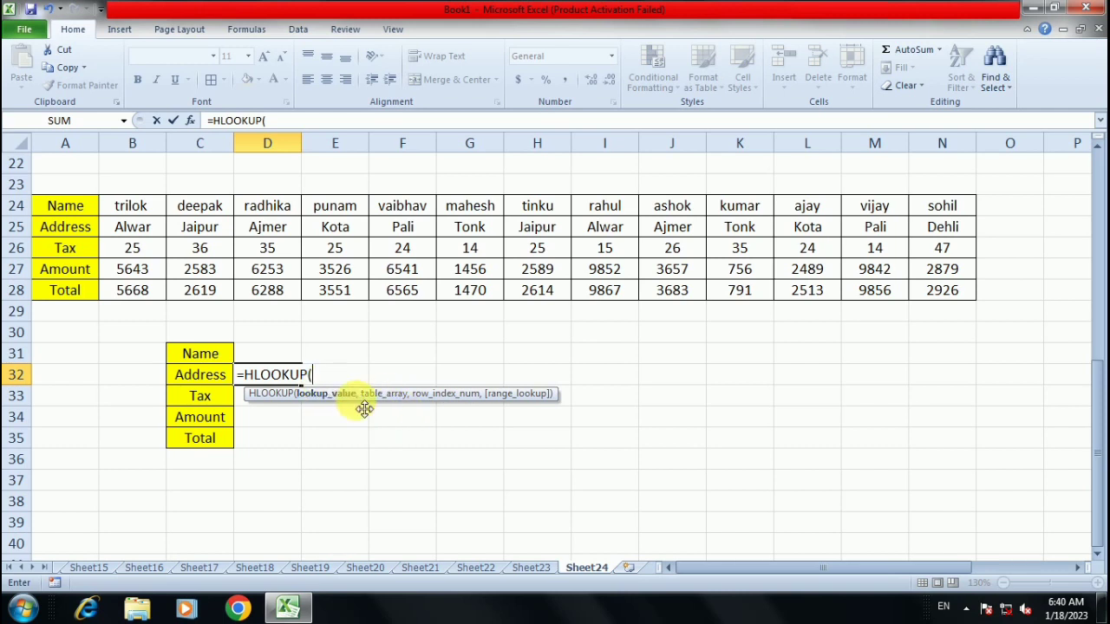
{"action": "key", "text": "ctrl+a"}
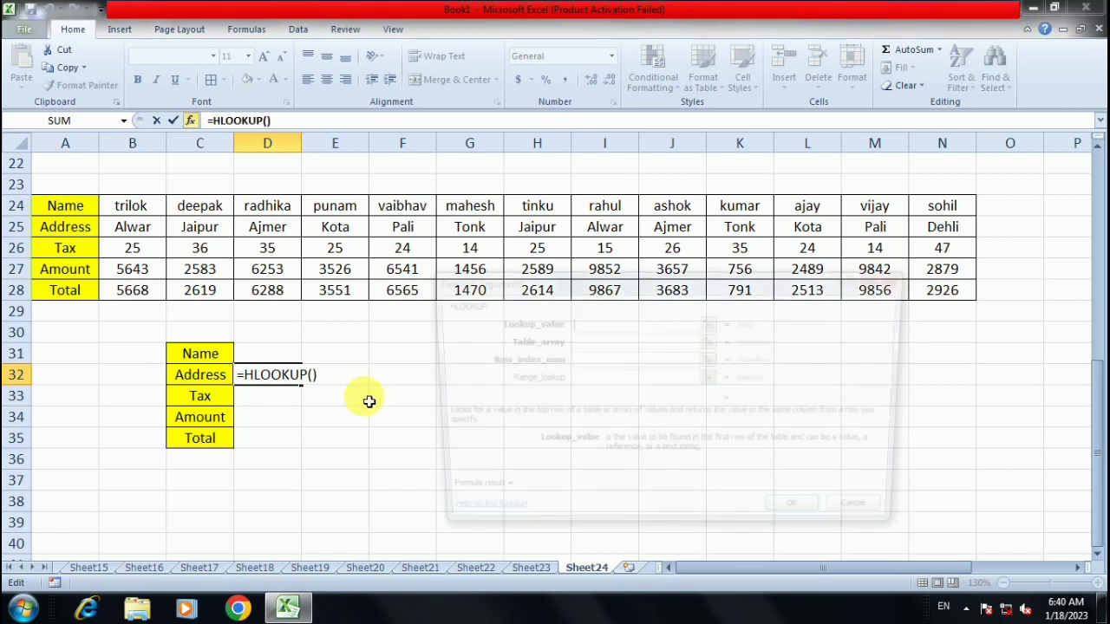
{"action": "left_click_drag", "start_coordinate": [586, 285], "coordinate": [594, 334]}
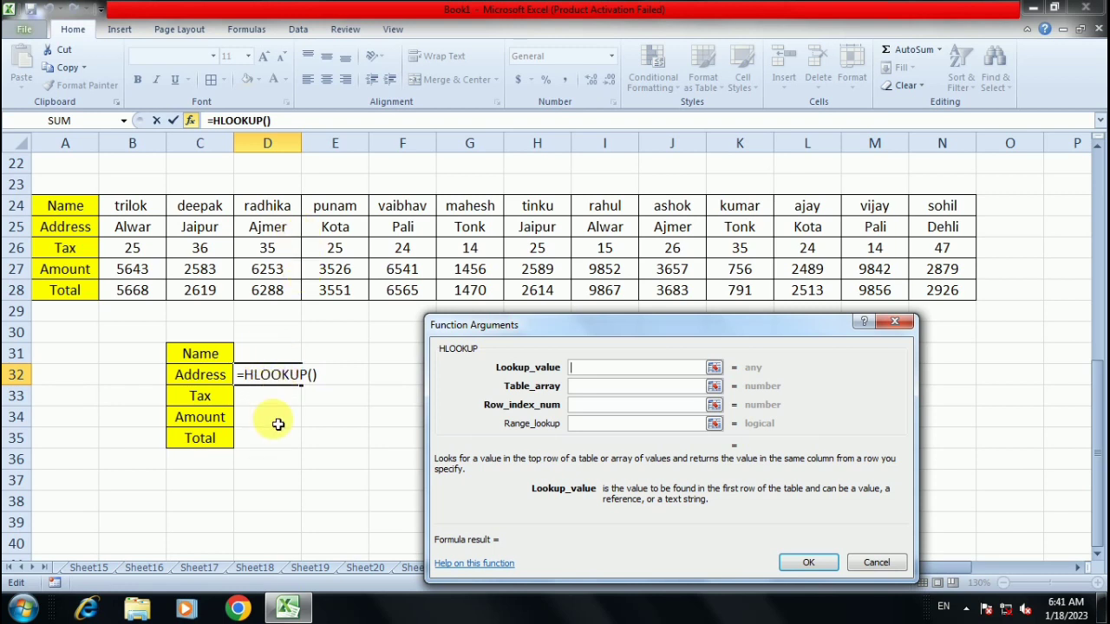
Set the HLOOKUP lookup value to $D$31 and the table array to $A$24:$N$28 as absolute references.
{"action": "left_click", "coordinate": [261, 358]}
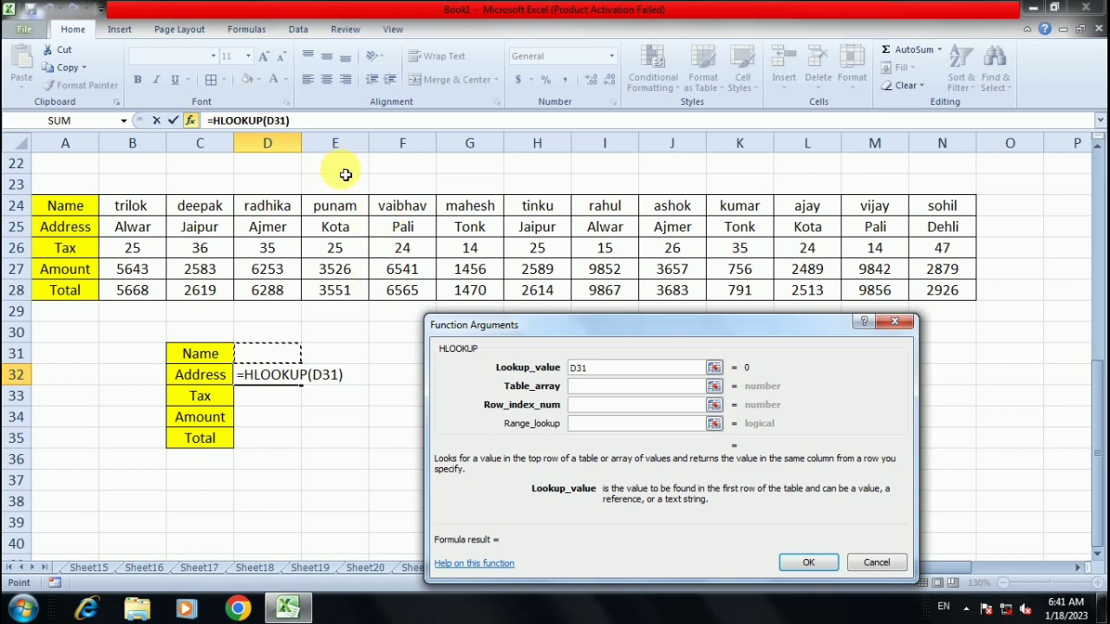
{"action": "left_click", "coordinate": [579, 367]}
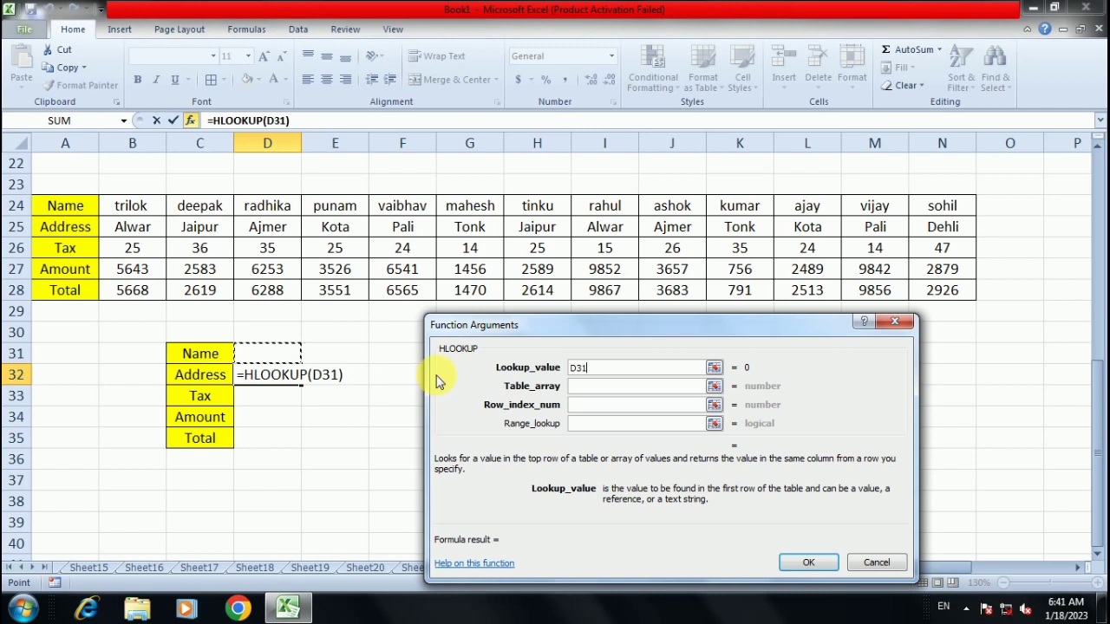
{"action": "key", "text": "F4"}
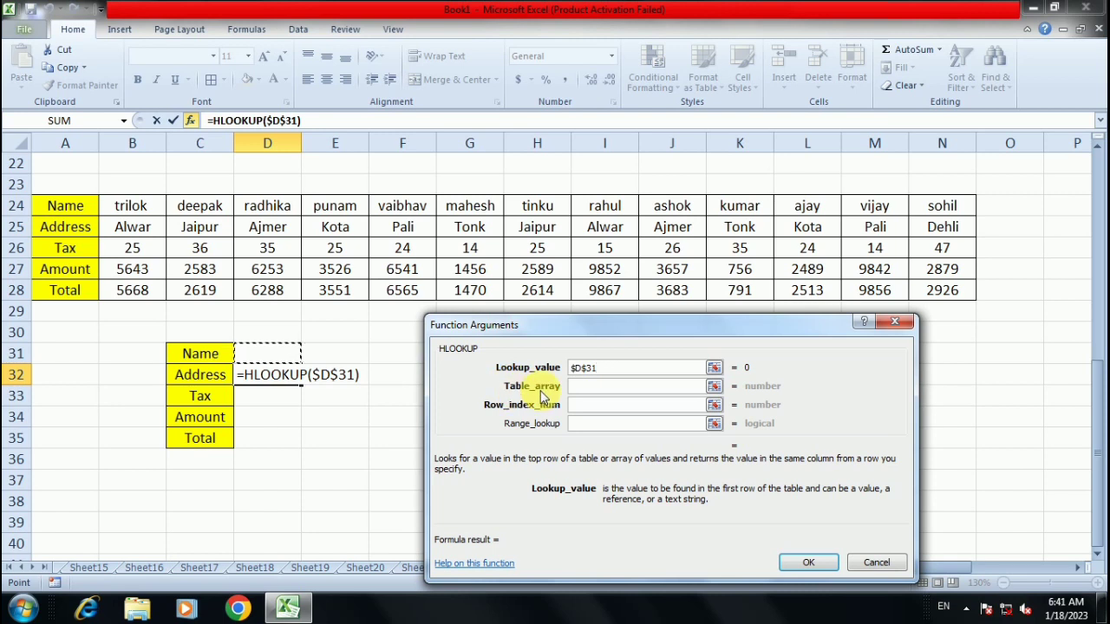
{"action": "left_click", "coordinate": [589, 392]}
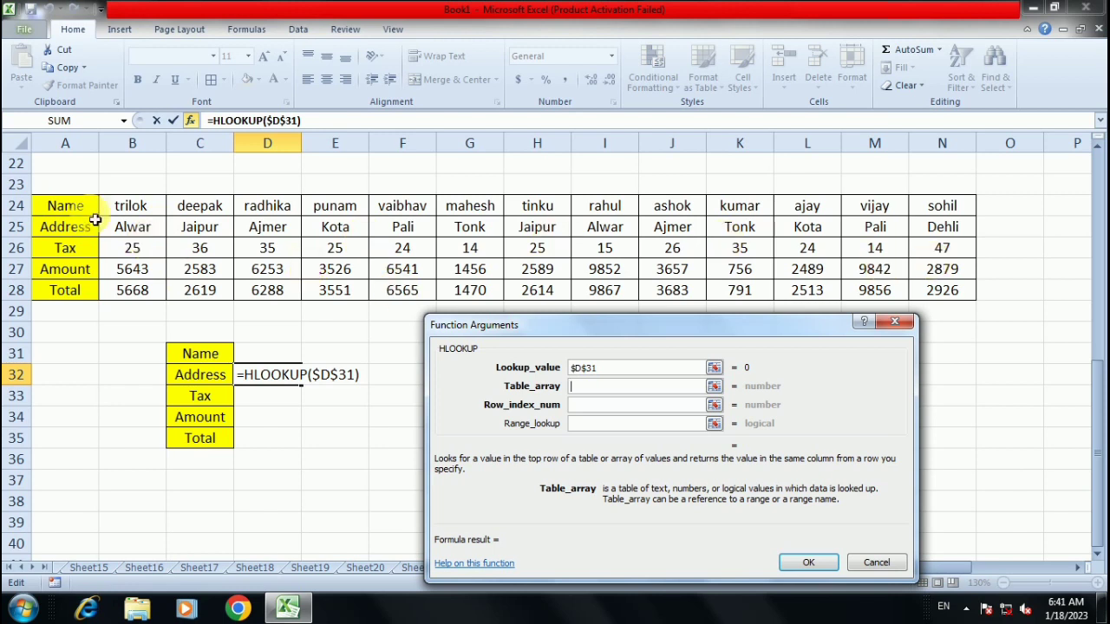
{"action": "left_click_drag", "start_coordinate": [74, 213], "coordinate": [935, 290]}
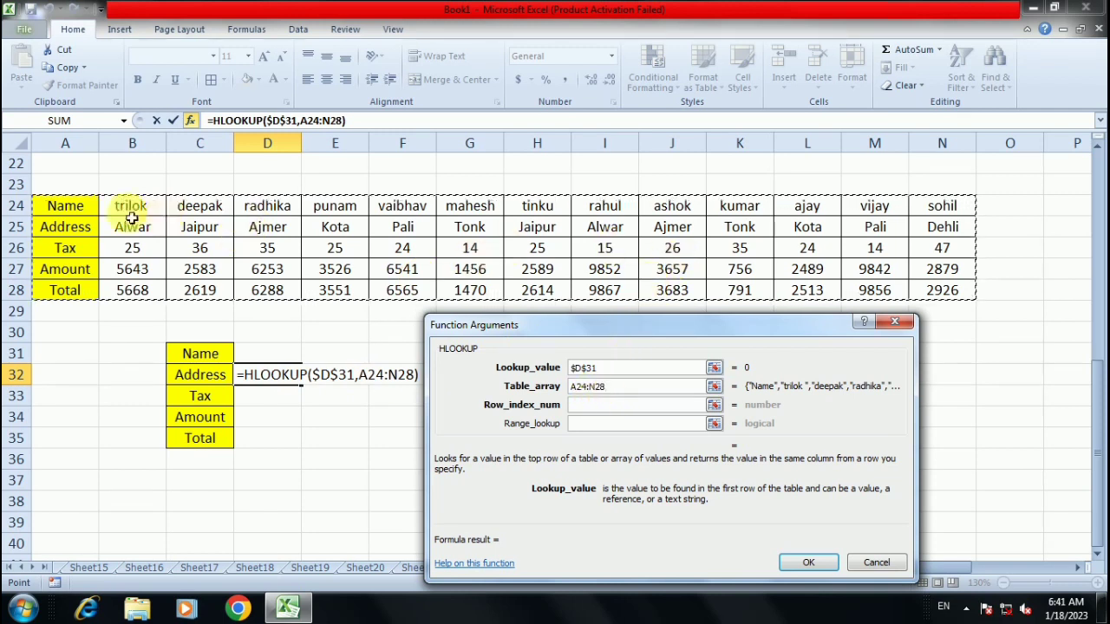
{"action": "left_click", "coordinate": [619, 388]}
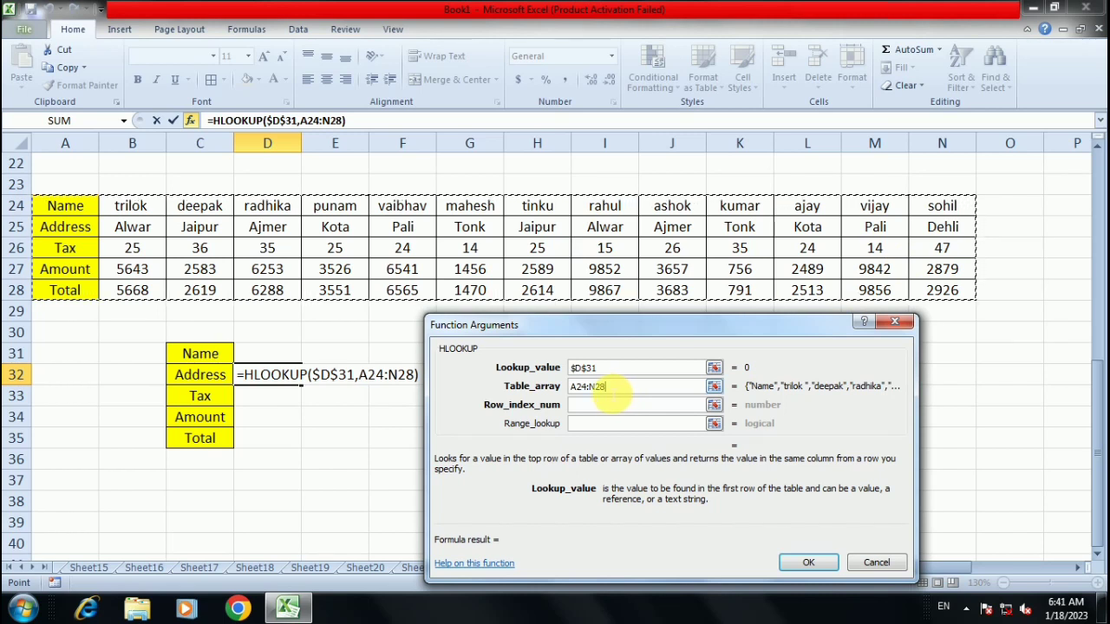
{"action": "key", "text": "F4"}
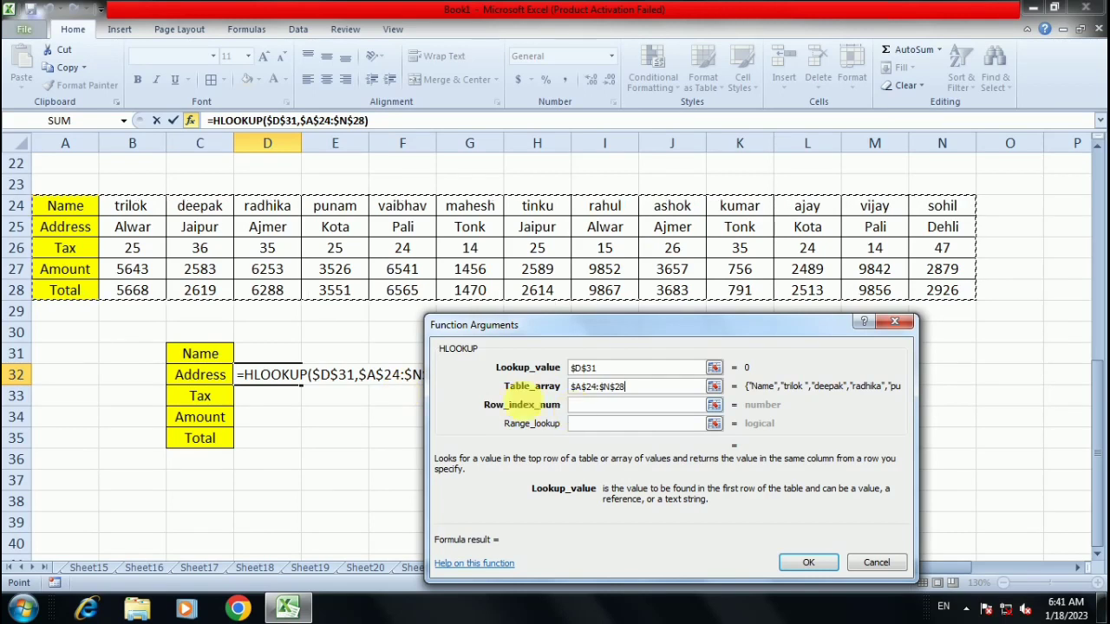
Set the HLOOKUP row index to B32 and the range lookup to 0, and complete the formula.
{"action": "left_click", "coordinate": [597, 413]}
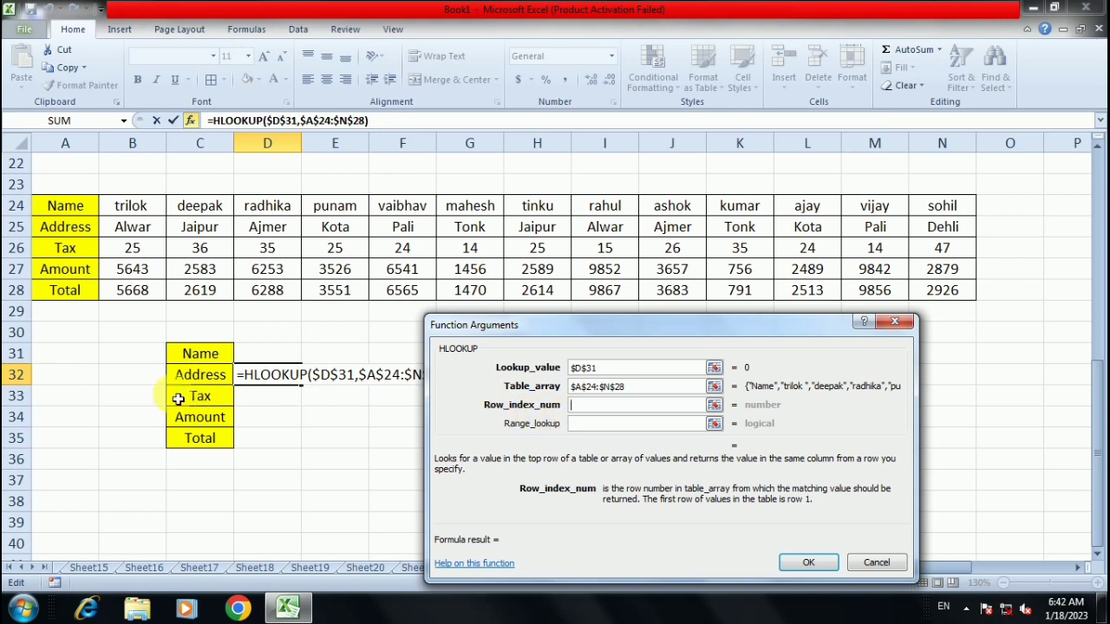
{"action": "left_click", "coordinate": [117, 378]}
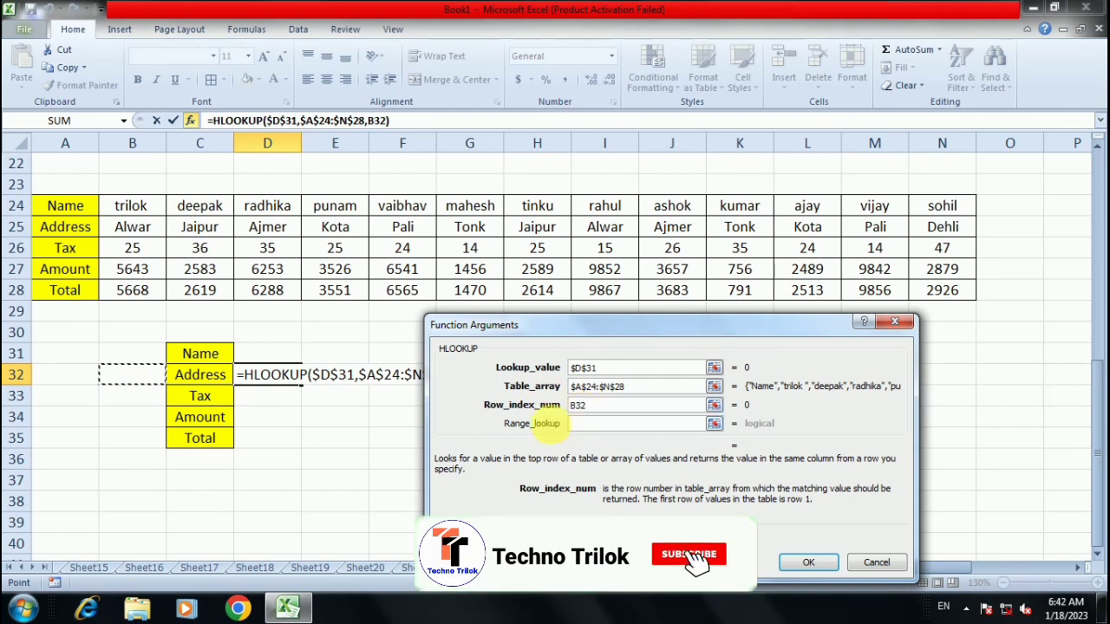
{"action": "left_click", "coordinate": [582, 423]}
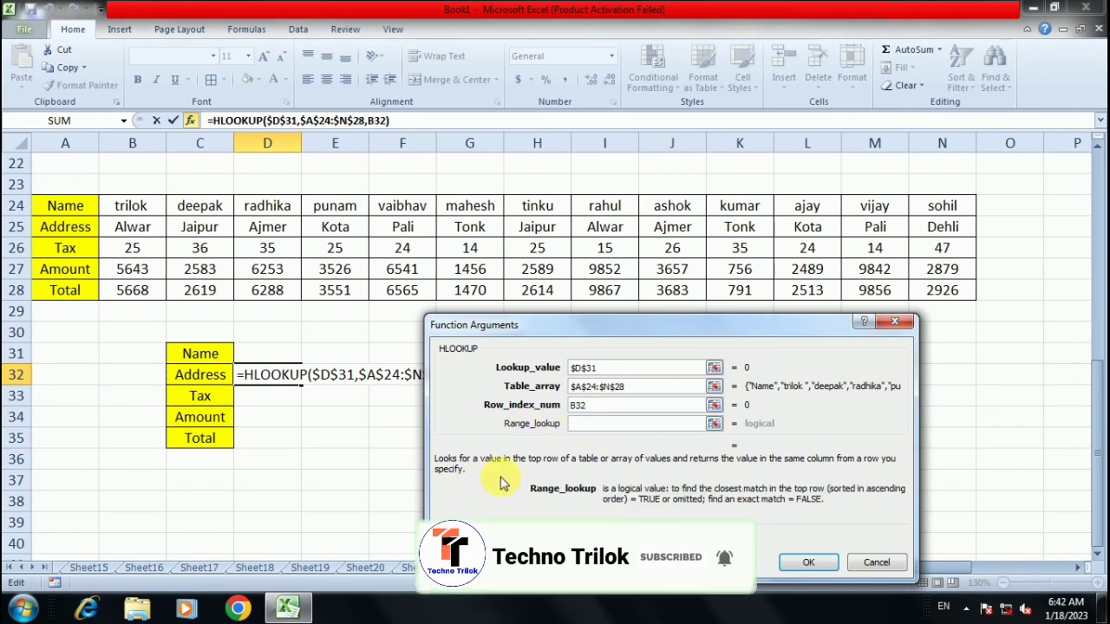
{"action": "type", "text": "0"}
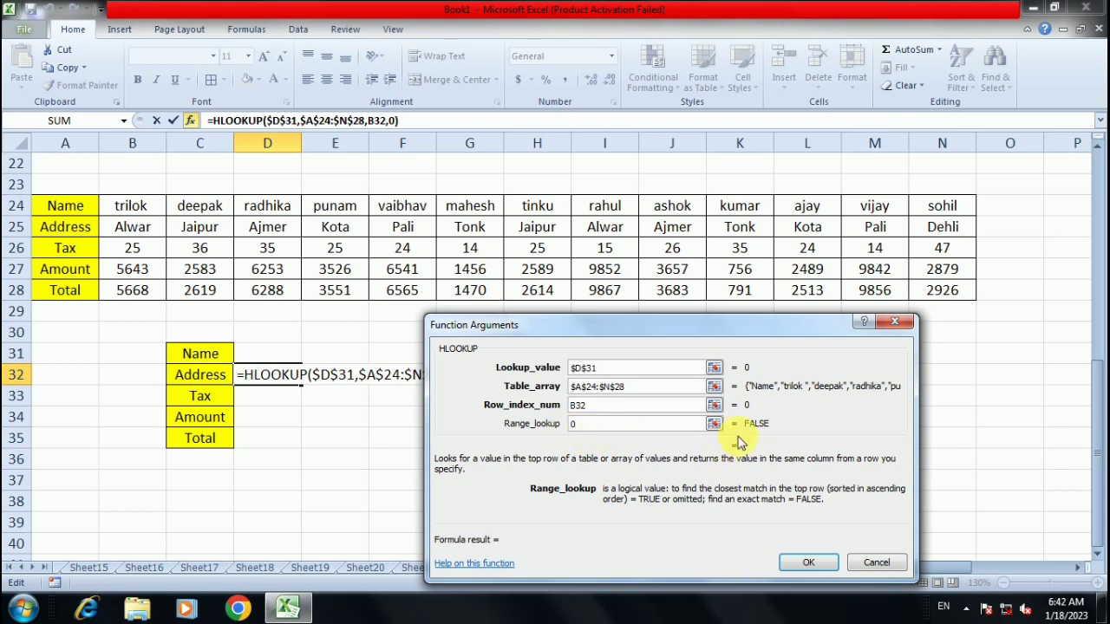
{"action": "left_click", "coordinate": [808, 564]}
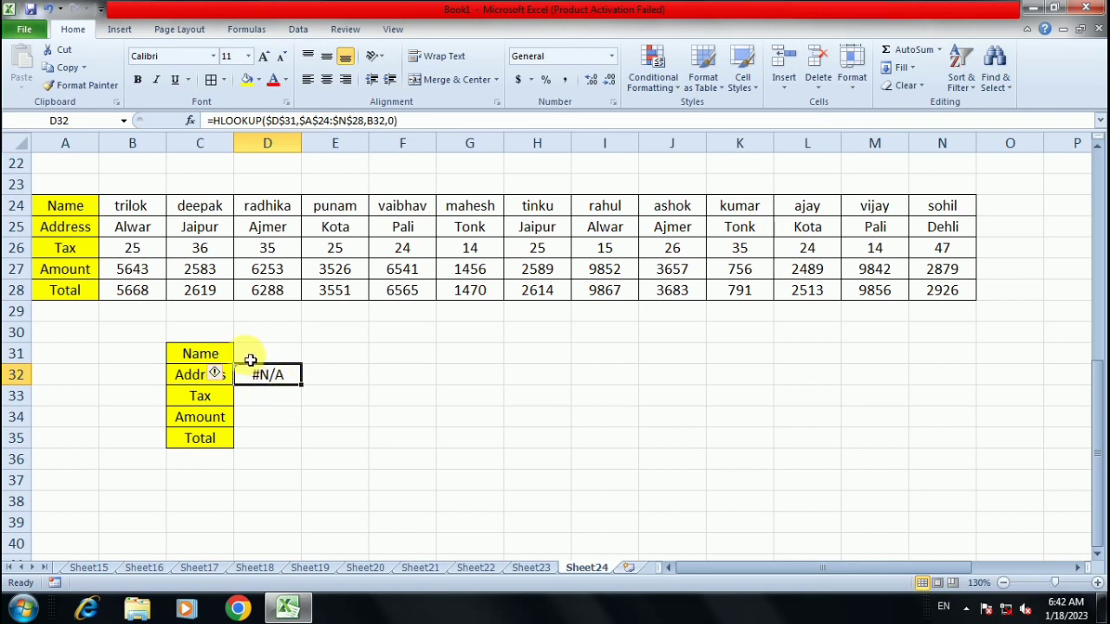
Number the lookup rows 1 to 5 in cells B31:B35 beside the Name to Total labels.
{"action": "left_click", "coordinate": [156, 357]}
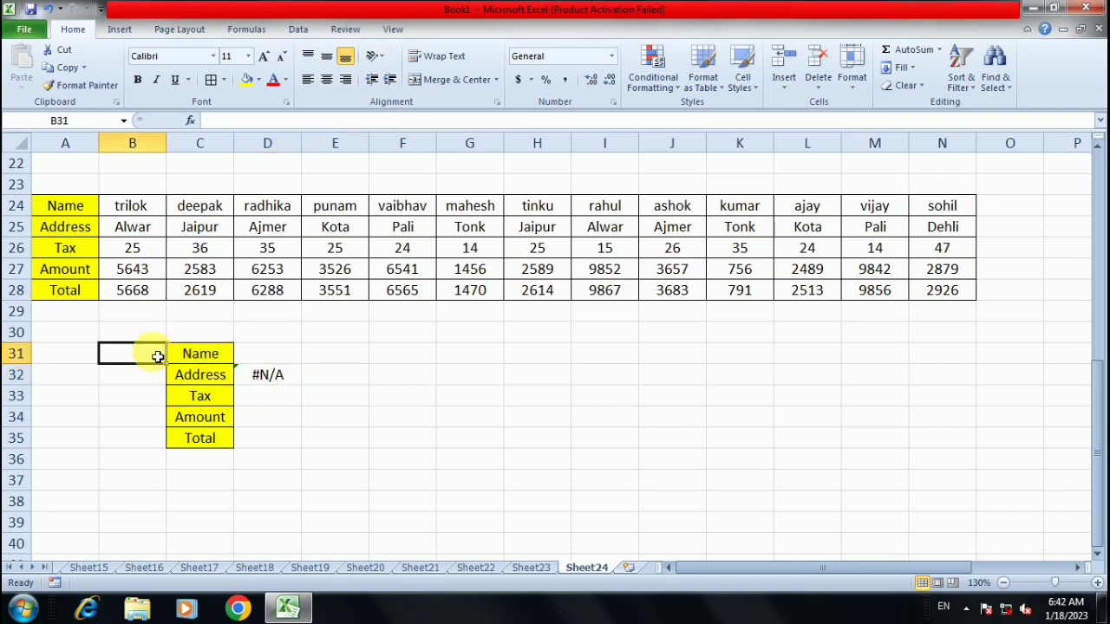
{"action": "type", "text": "1"}
{"action": "key", "text": "Return"}
{"action": "type", "text": "2"}
{"action": "key", "text": "Return"}
{"action": "type", "text": "3"}
{"action": "key", "text": "Return"}
{"action": "type", "text": "4"}
{"action": "key", "text": "Return"}
{"action": "type", "text": "5"}
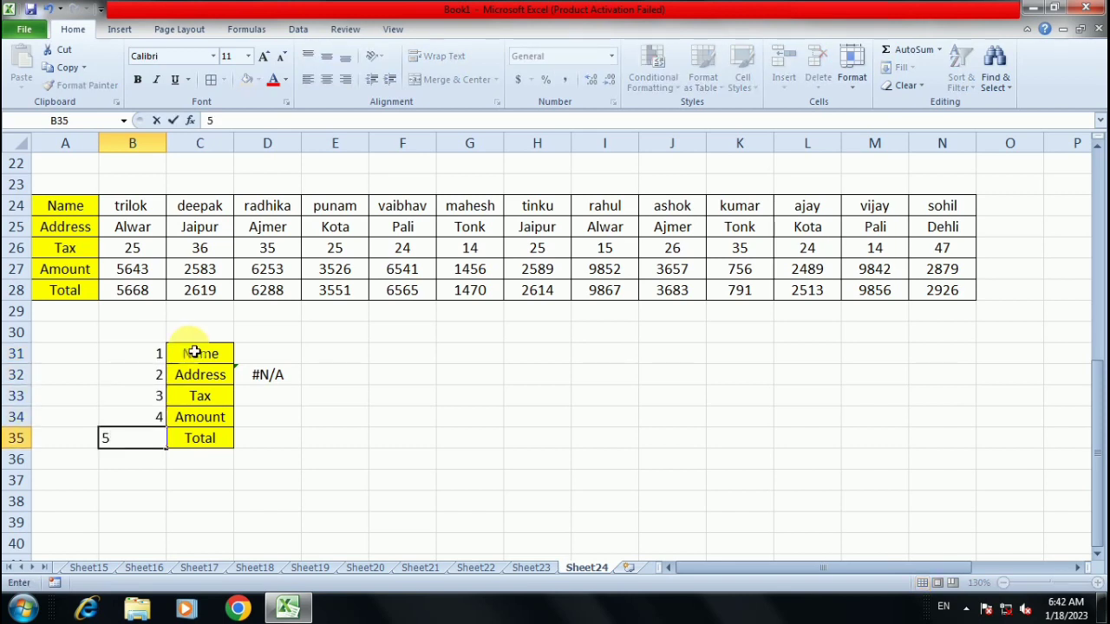
{"action": "key", "text": "Return"}
Enter the person's name from G24 in D31 and fill the HLOOKUP formula from D32 down to D35.
{"action": "left_click", "coordinate": [268, 353]}
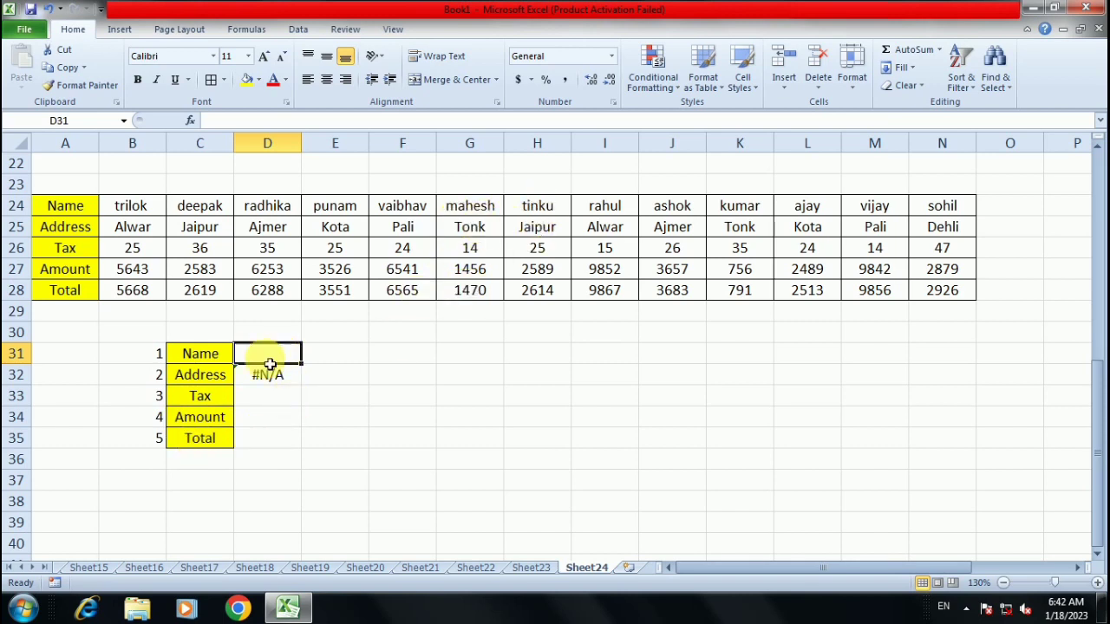
{"action": "type", "text": "mahesh"}
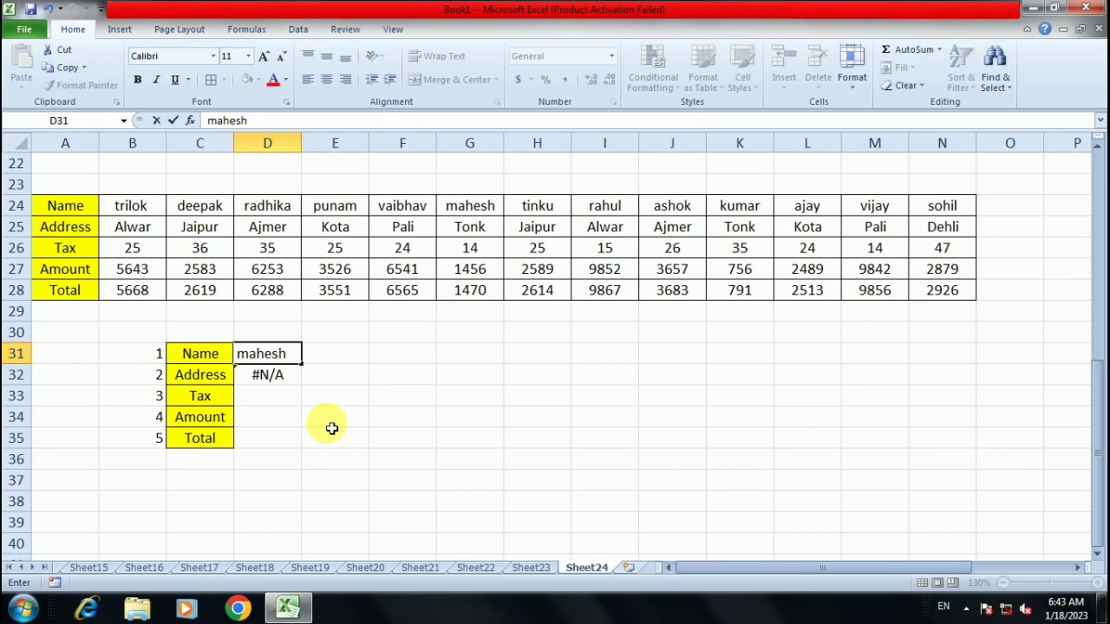
{"action": "key", "text": "Return"}
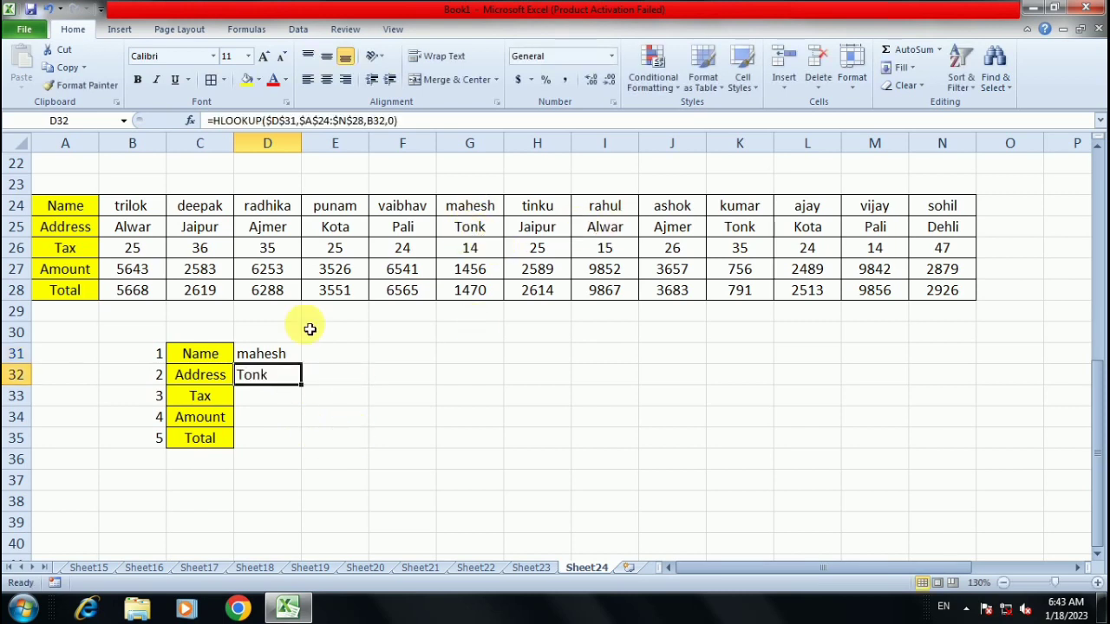
{"action": "left_click_drag", "start_coordinate": [309, 391], "coordinate": [308, 449]}
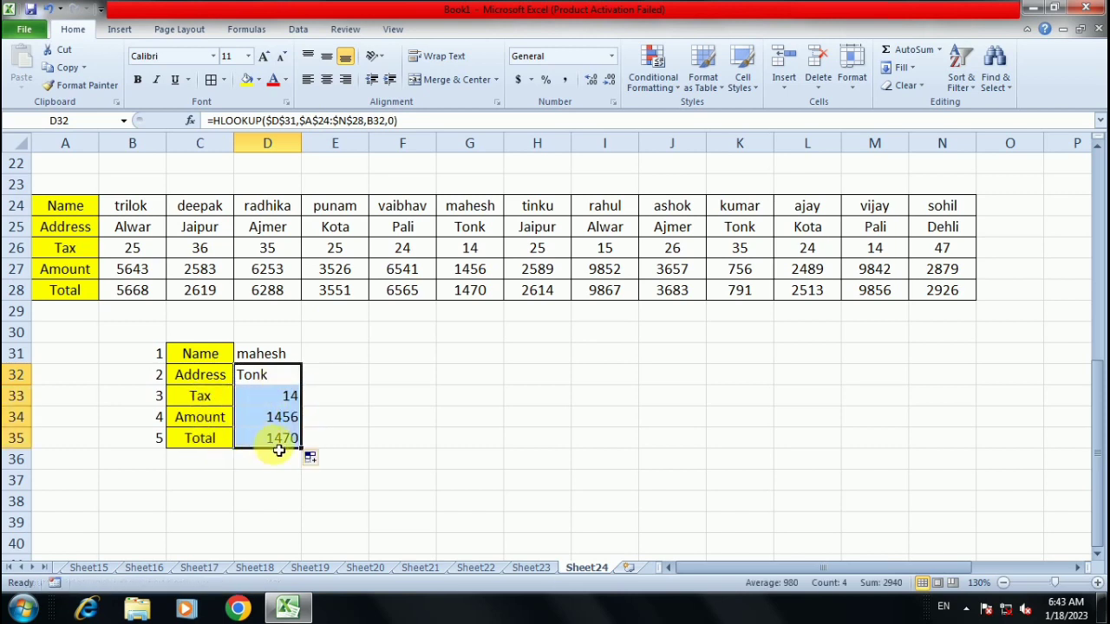
{"action": "left_click", "coordinate": [338, 415]}
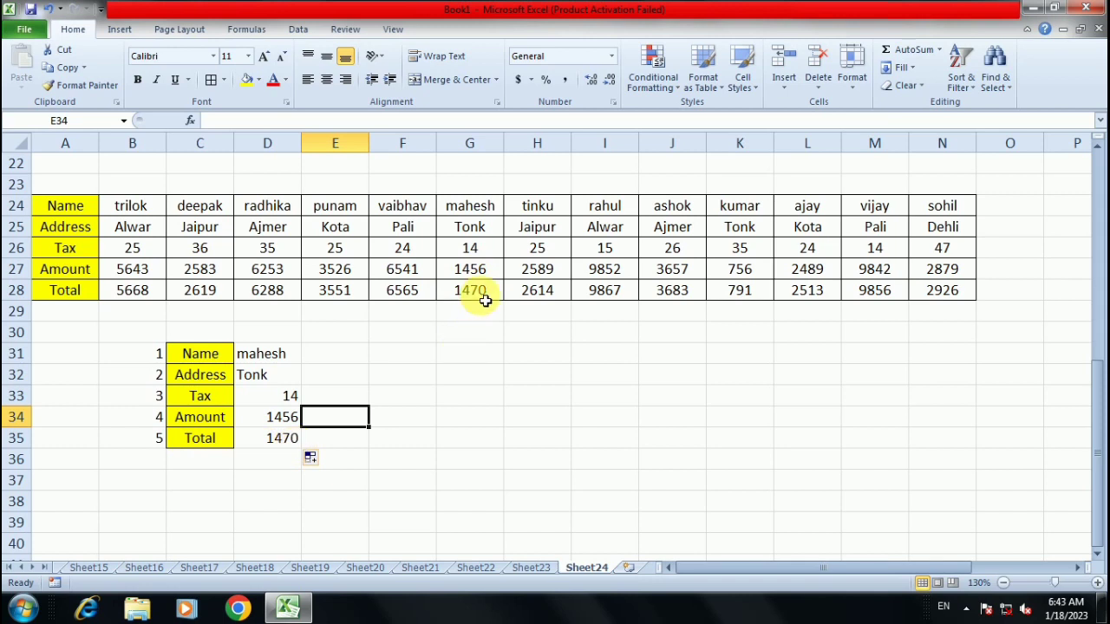
Replace the lookup name in D31 with the person's name from L24.
{"action": "left_click", "coordinate": [267, 352]}
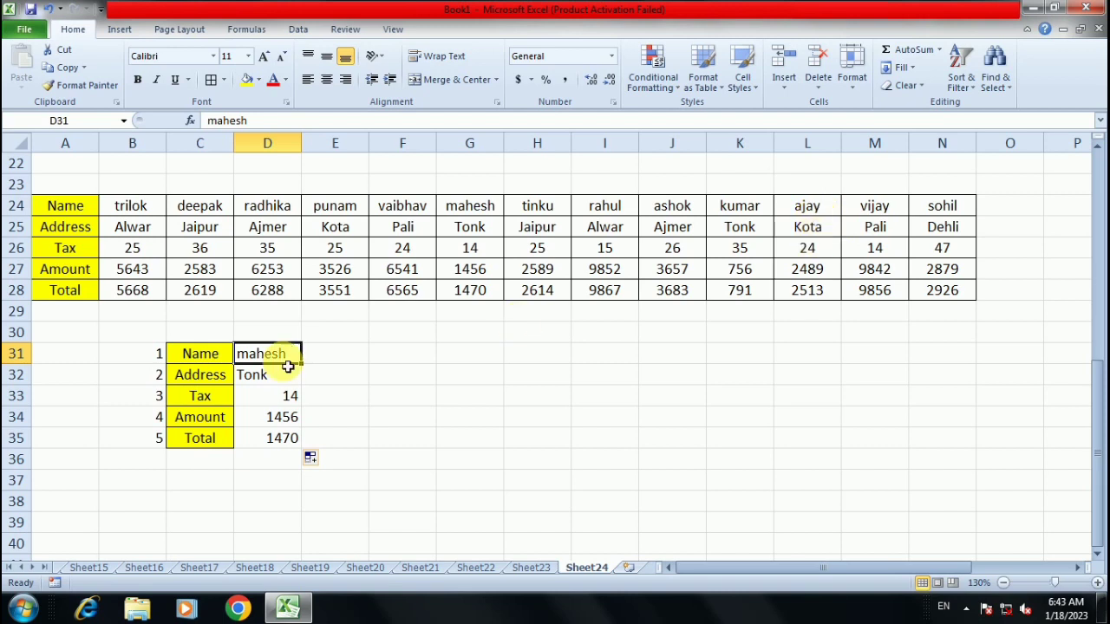
{"action": "type", "text": "ajay"}
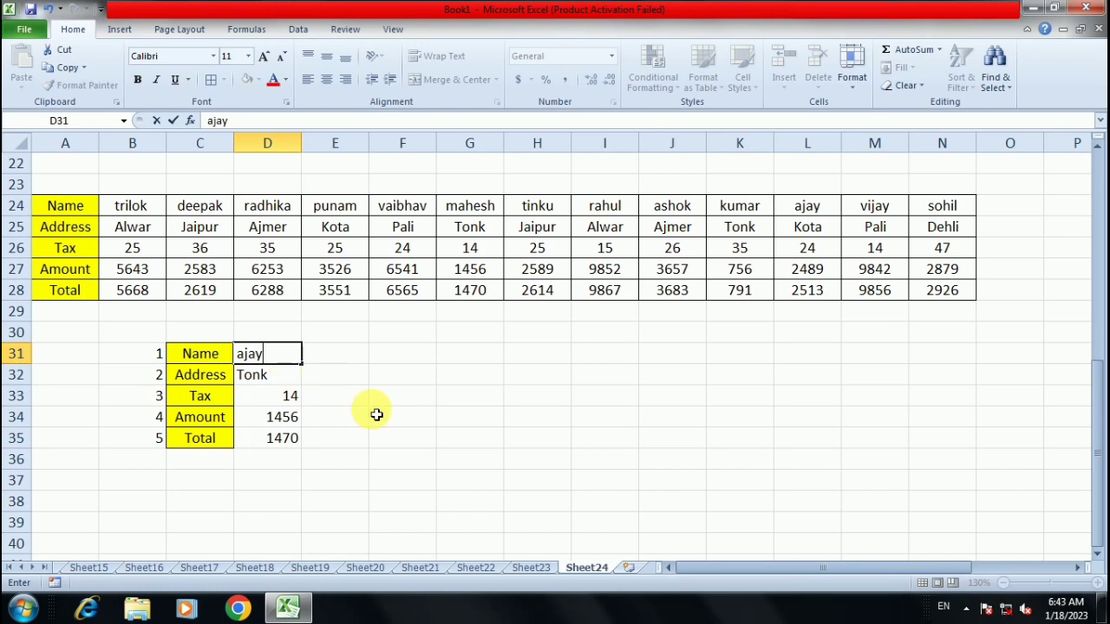
{"action": "key", "text": "Return"}
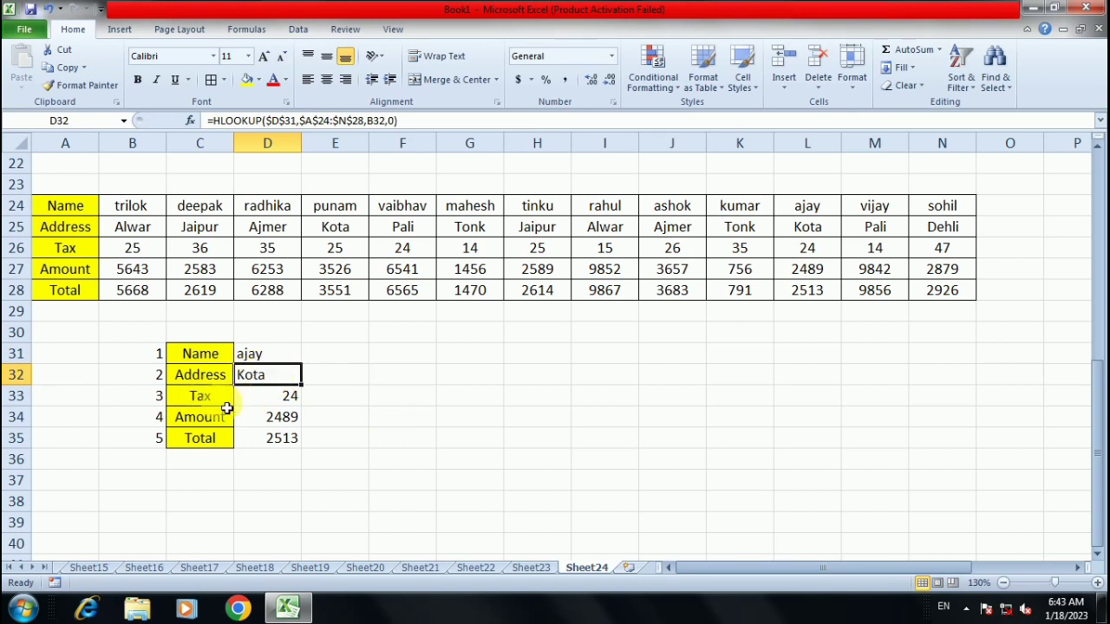
{"action": "left_click", "coordinate": [302, 441]}
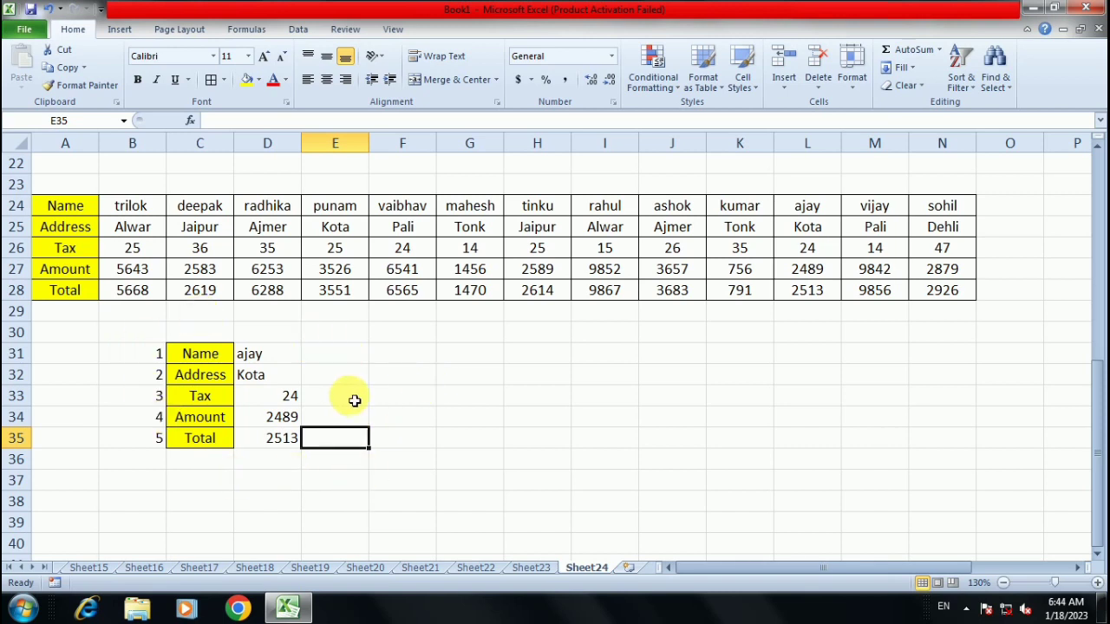
Review the VLOOKUP table in G2:K4 against the horizontal tables and the HLOOKUP block in B31:D35.
{"action": "scroll", "coordinate": [355, 394], "scroll_direction": "up", "scroll_amount": 7}
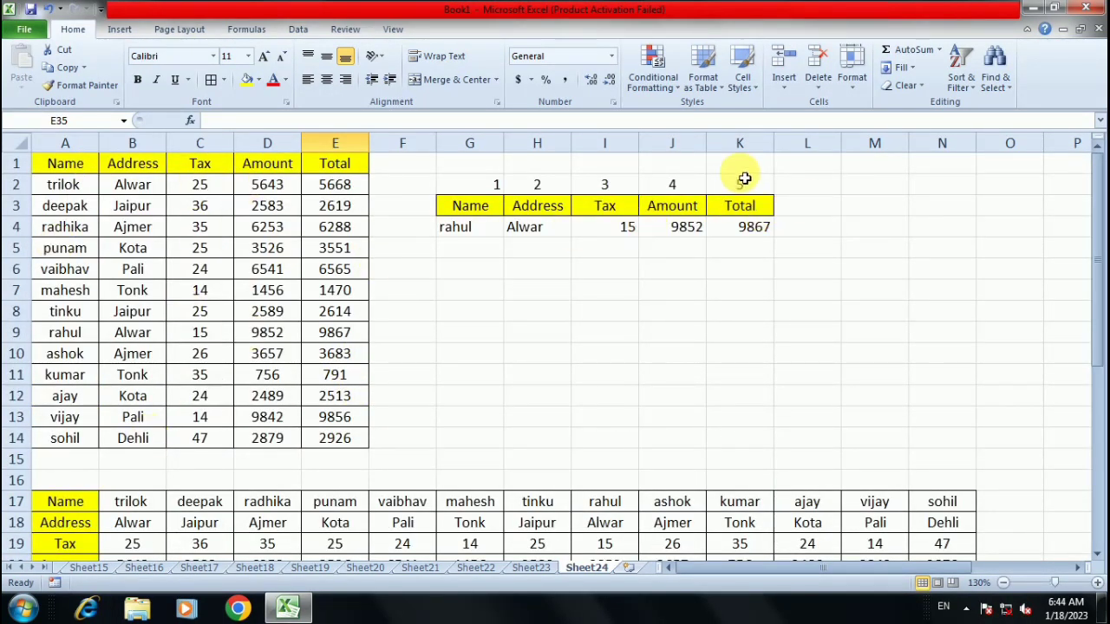
{"action": "scroll", "coordinate": [310, 335], "scroll_direction": "down", "scroll_amount": 4}
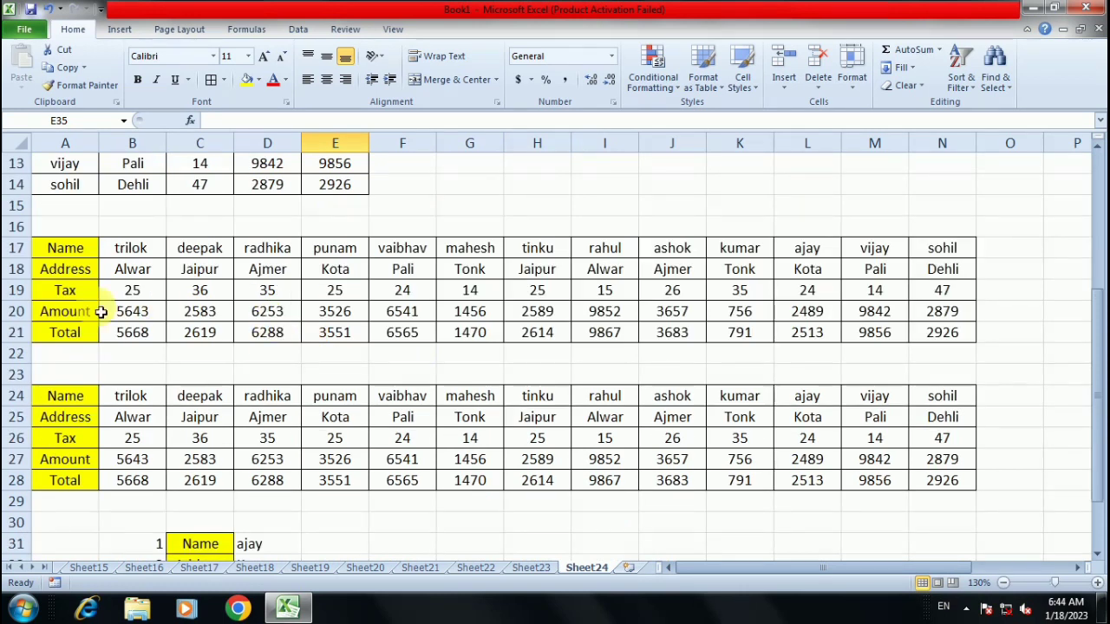
{"action": "scroll", "coordinate": [634, 395], "scroll_direction": "down", "scroll_amount": 4}
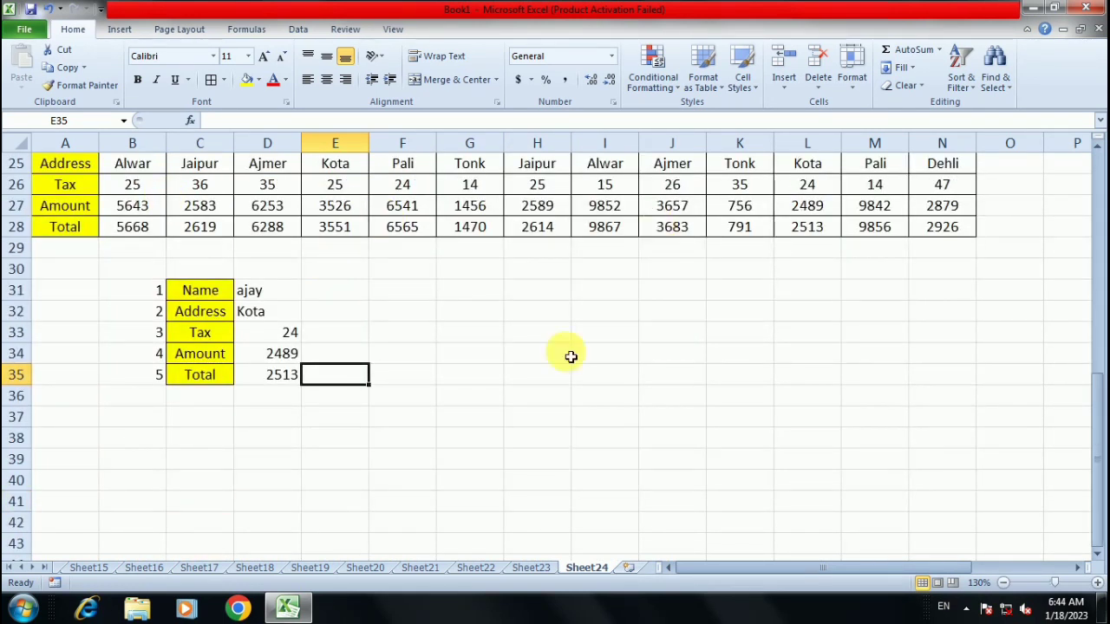
{"action": "scroll", "coordinate": [555, 354], "scroll_direction": "up", "scroll_amount": 2}
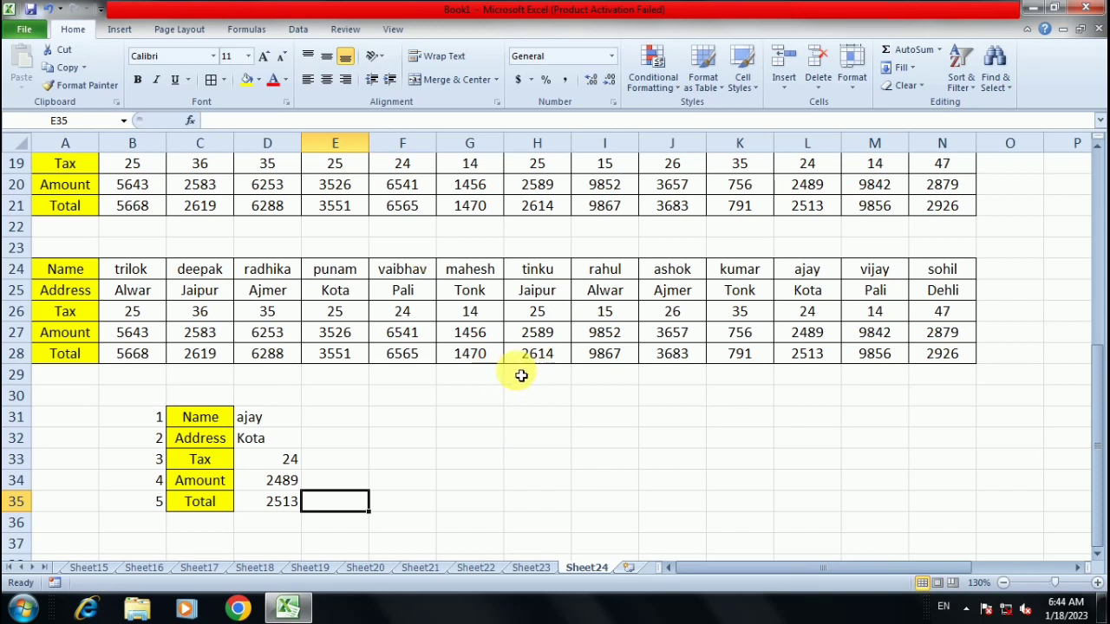
{"action": "scroll", "coordinate": [524, 374], "scroll_direction": "up", "scroll_amount": 6}
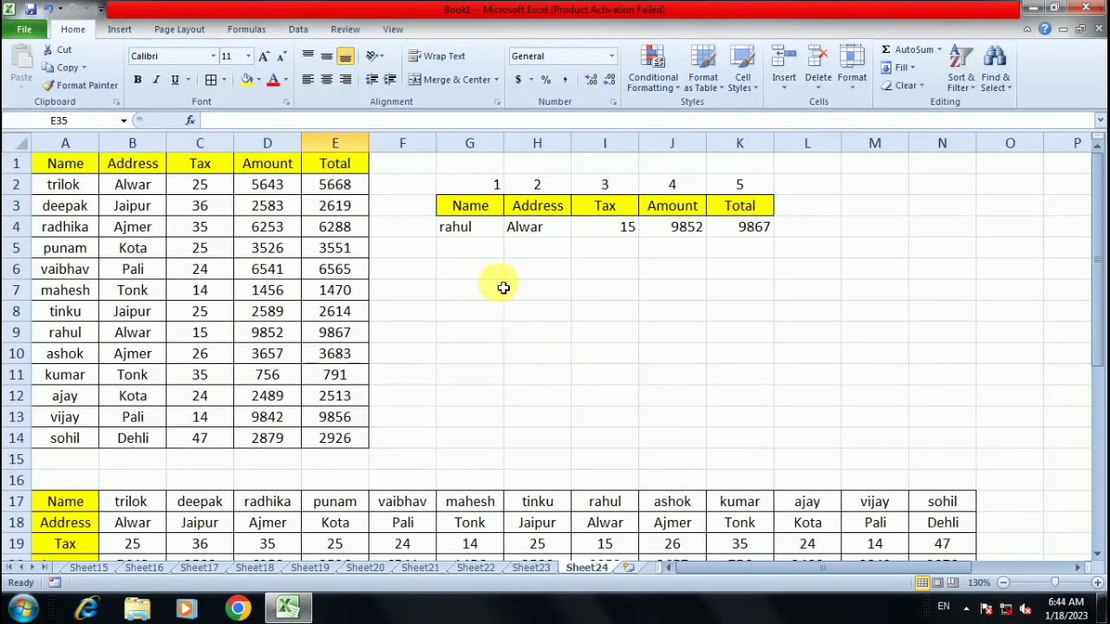